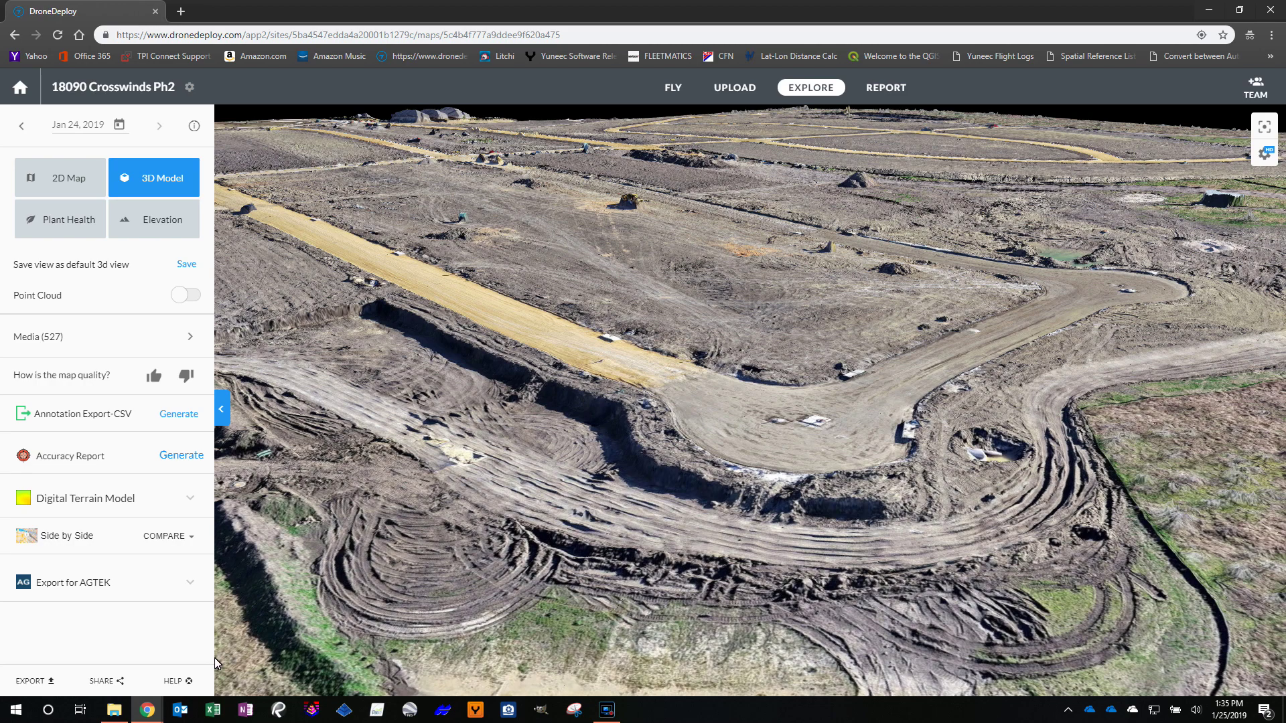
# - Open the PPK Software folder inside the OneDrive Drone folder in File Explorer and launch rtkconv.exe
pyautogui.click(115, 711)
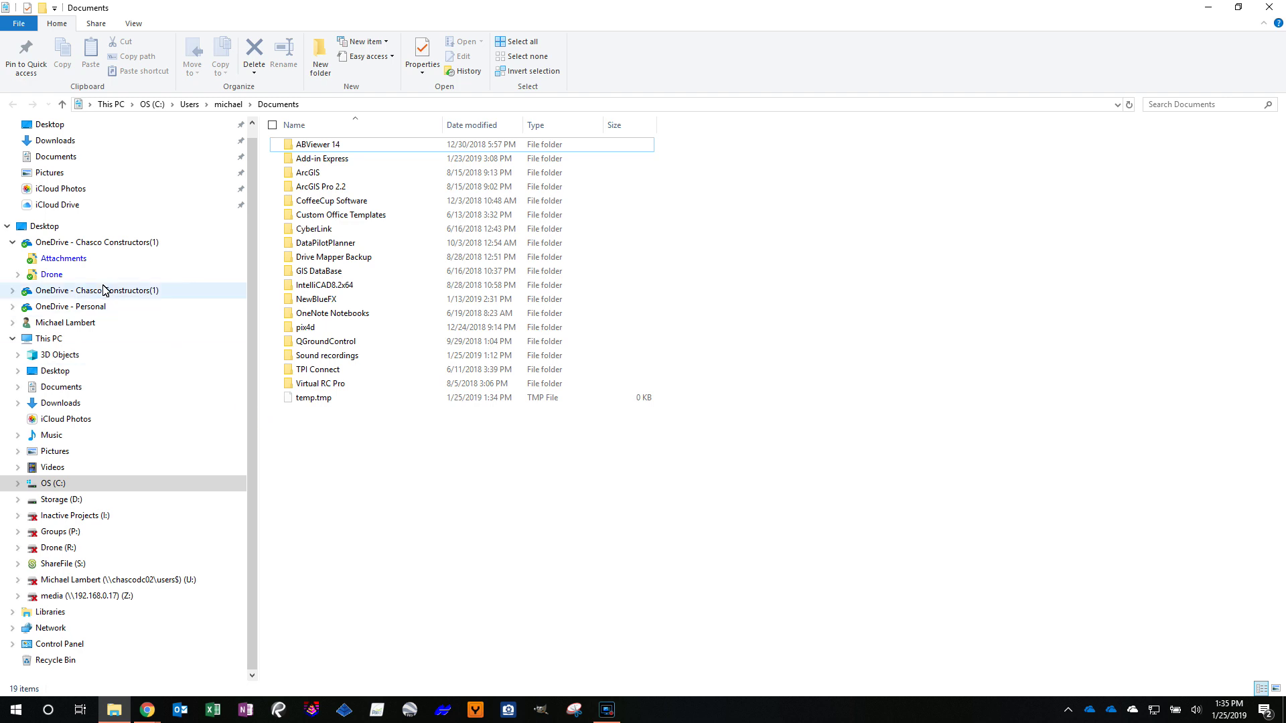
pyautogui.click(54, 274)
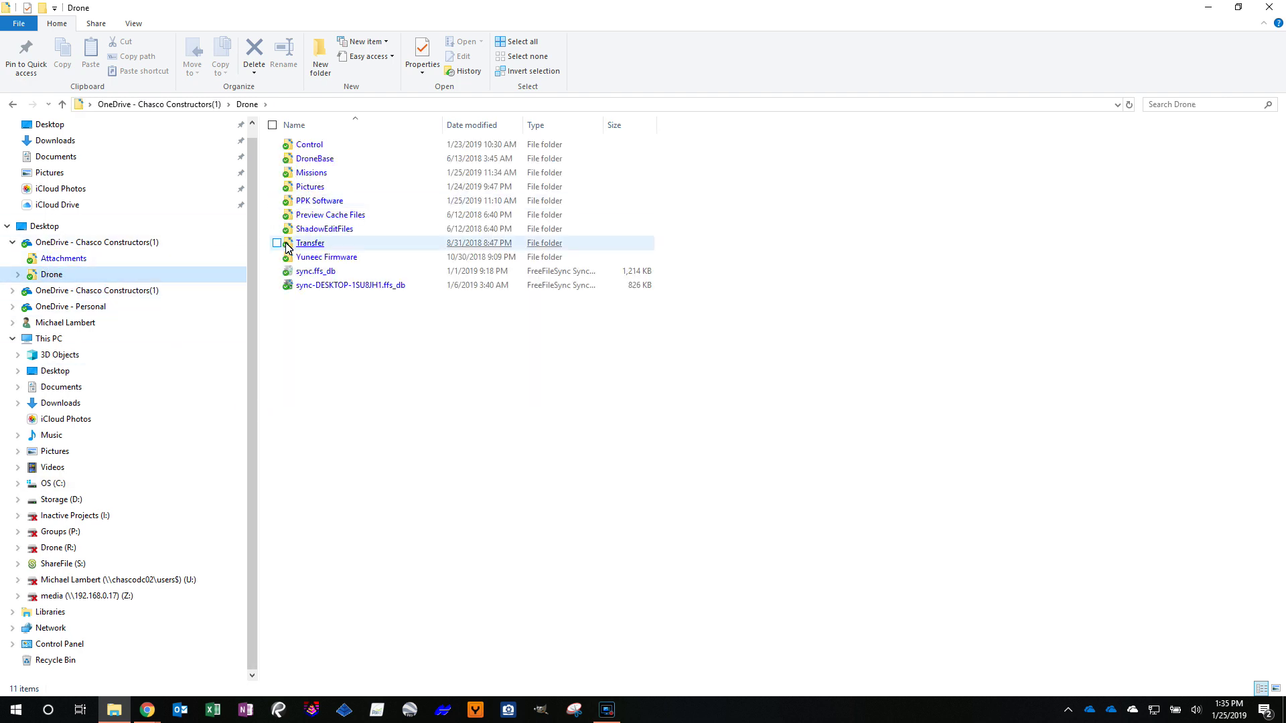
pyautogui.doubleClick(320, 201)
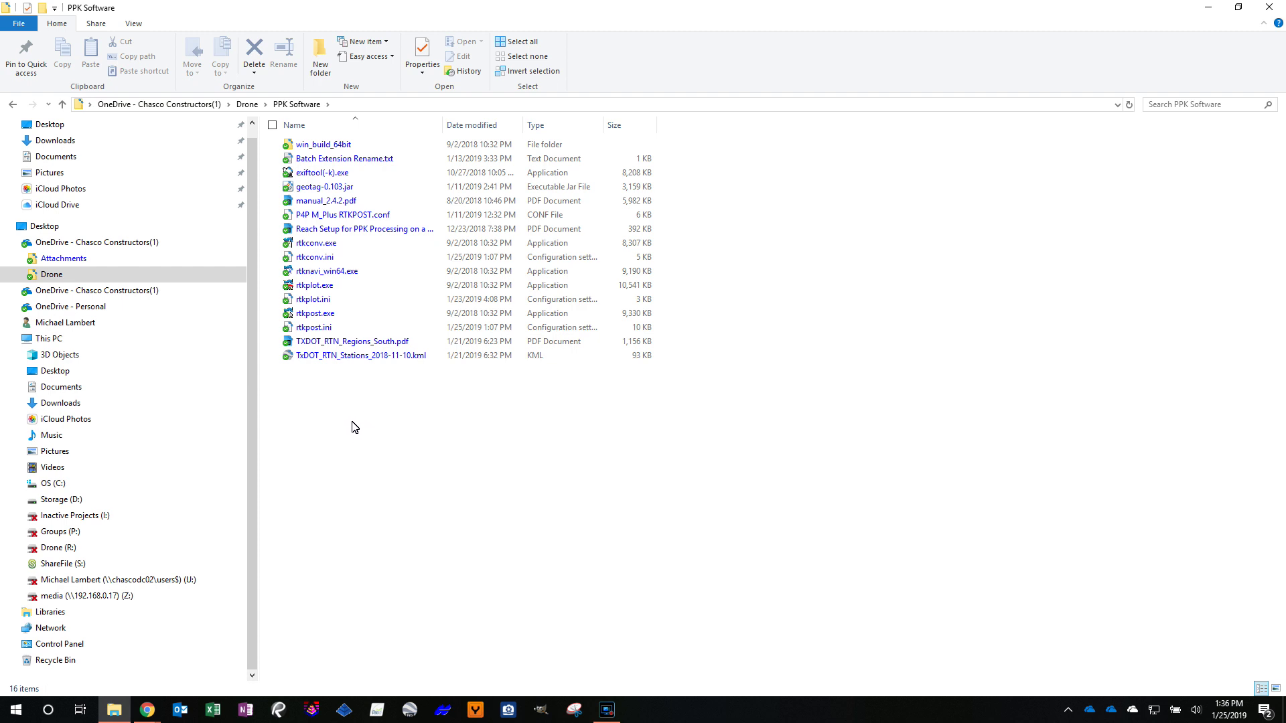
pyautogui.doubleClick(330, 245)
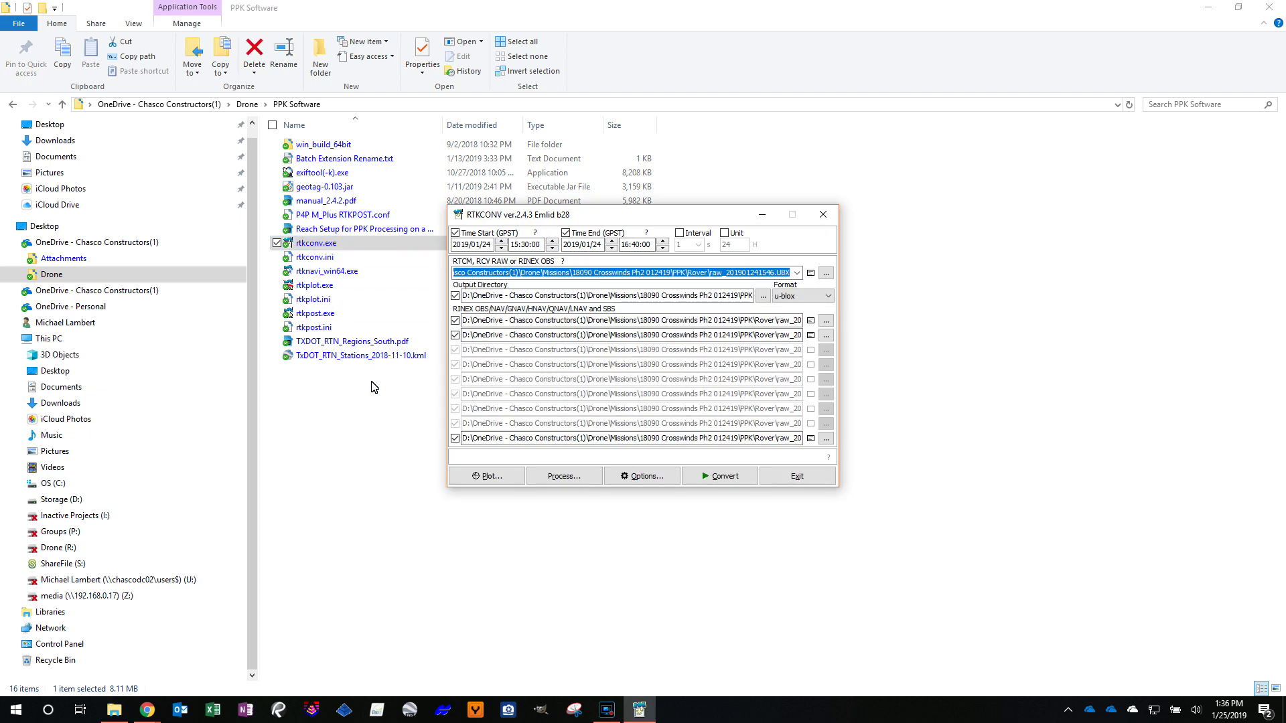
# - Browse to the PPK folder of the 18090 Crosswinds Ph2 012419 mission under Drone > Missions
pyautogui.click(77, 278)
pyautogui.click(293, 176)
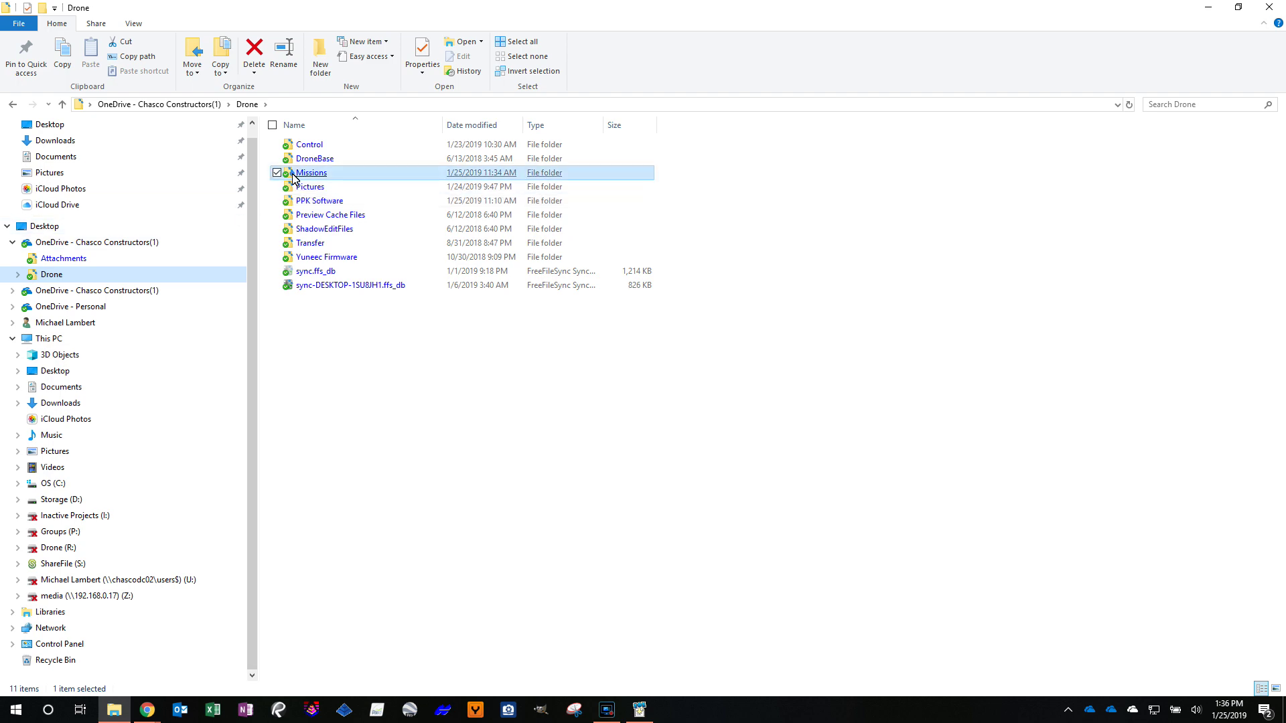
pyautogui.doubleClick(293, 175)
pyautogui.doubleClick(313, 164)
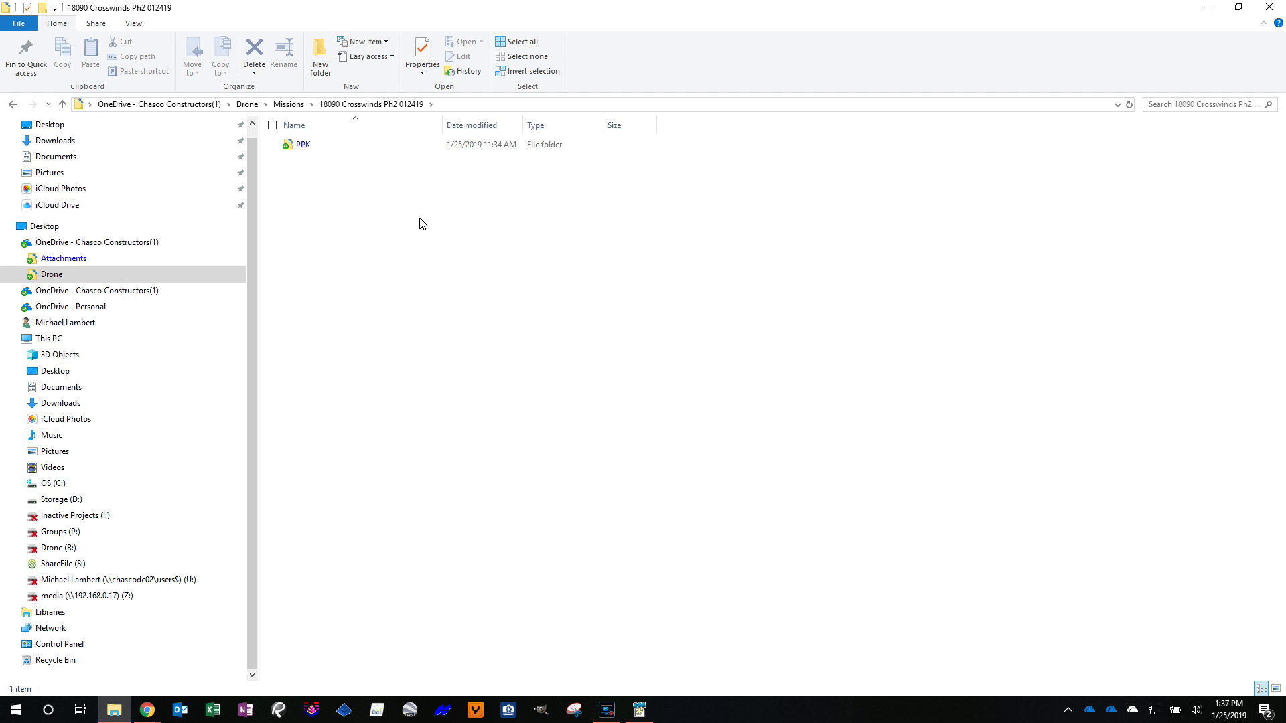
pyautogui.click(302, 148)
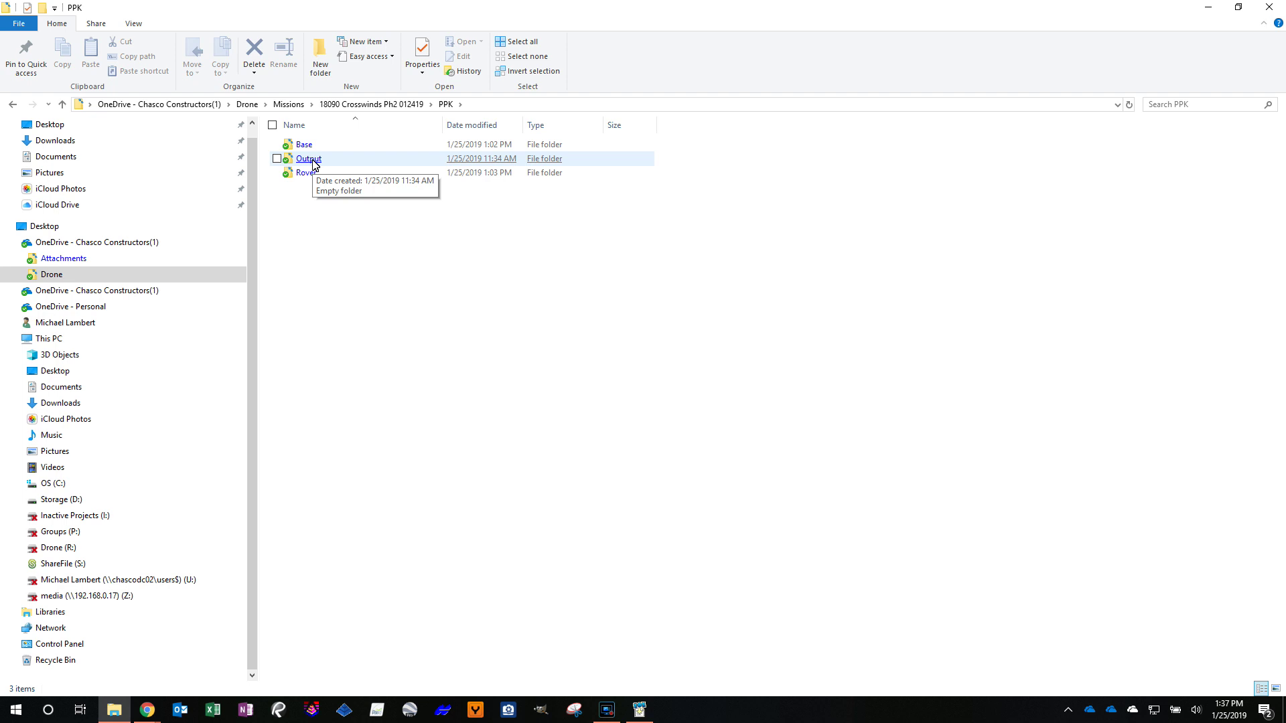
# - Delete the old raw_201901241459.nav and raw_201901241459.obs files from the Base folder
pyautogui.doubleClick(302, 144)
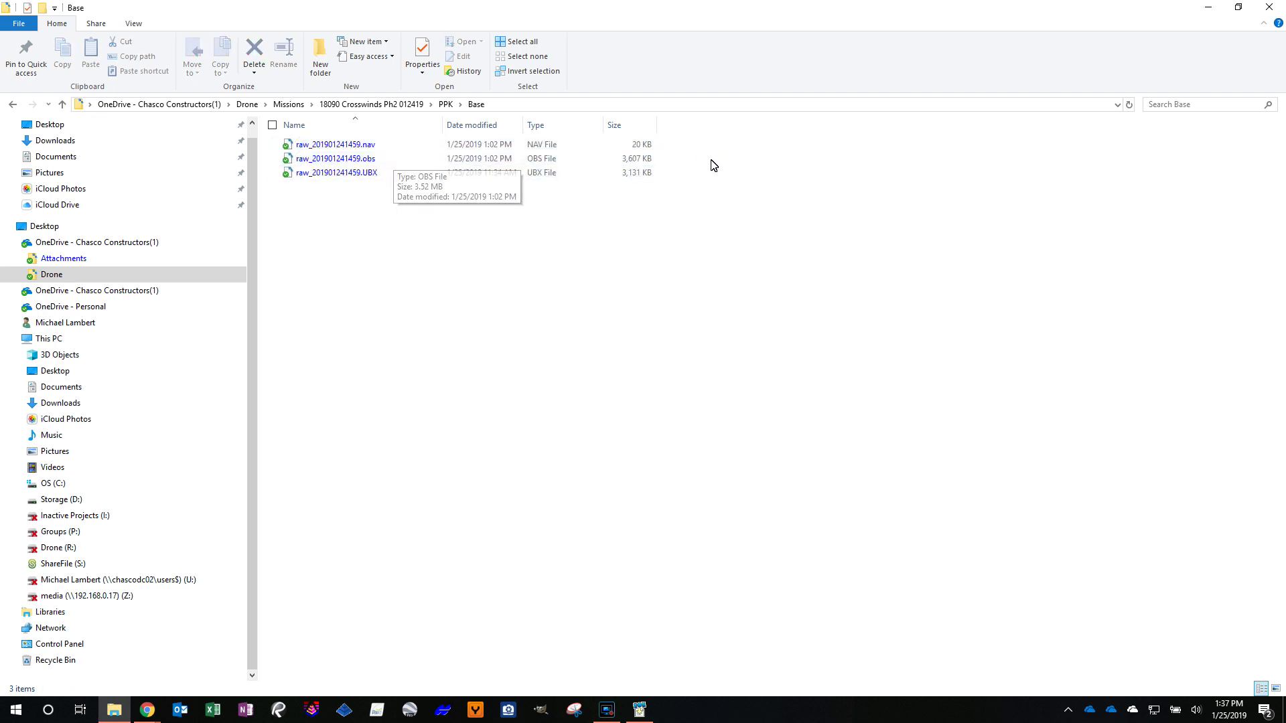
pyautogui.moveTo(714, 166); pyautogui.dragTo(626, 146)
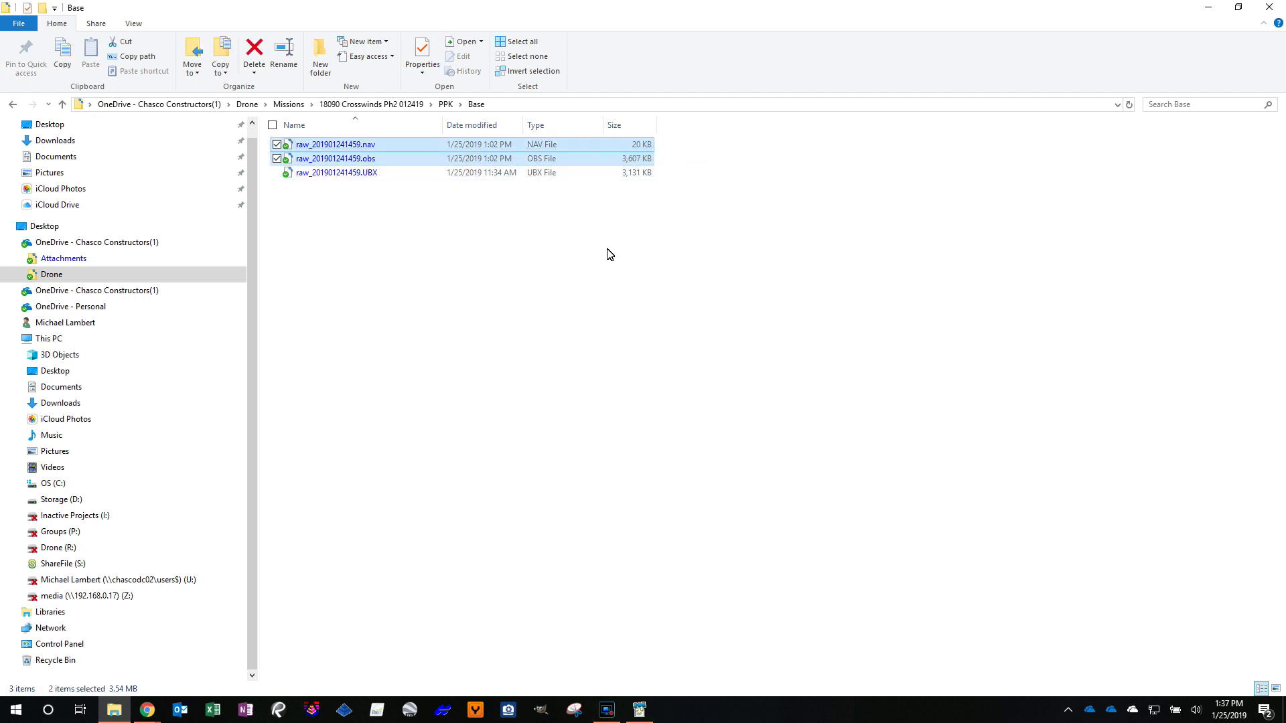
pyautogui.press('Delete')
# - Delete the old raw_201901241546.nav and raw_201901241546.obs files from the Rover folder
pyautogui.click(445, 104)
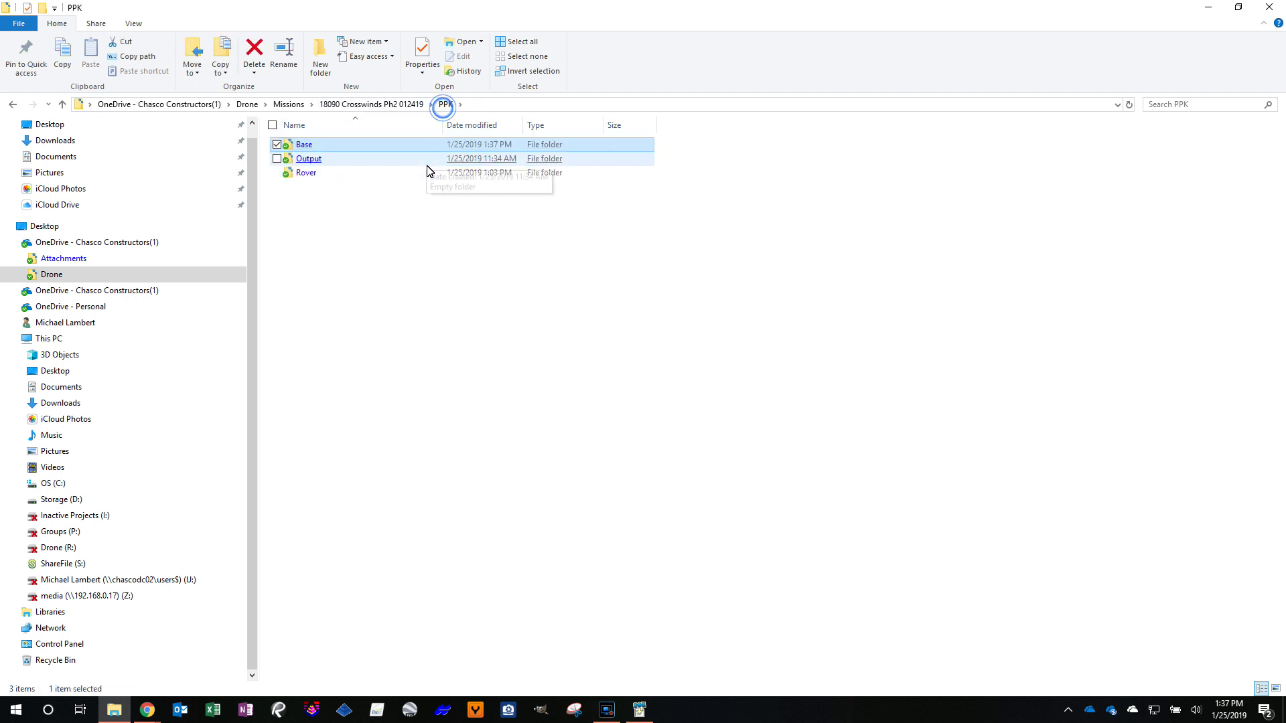
pyautogui.doubleClick(430, 172)
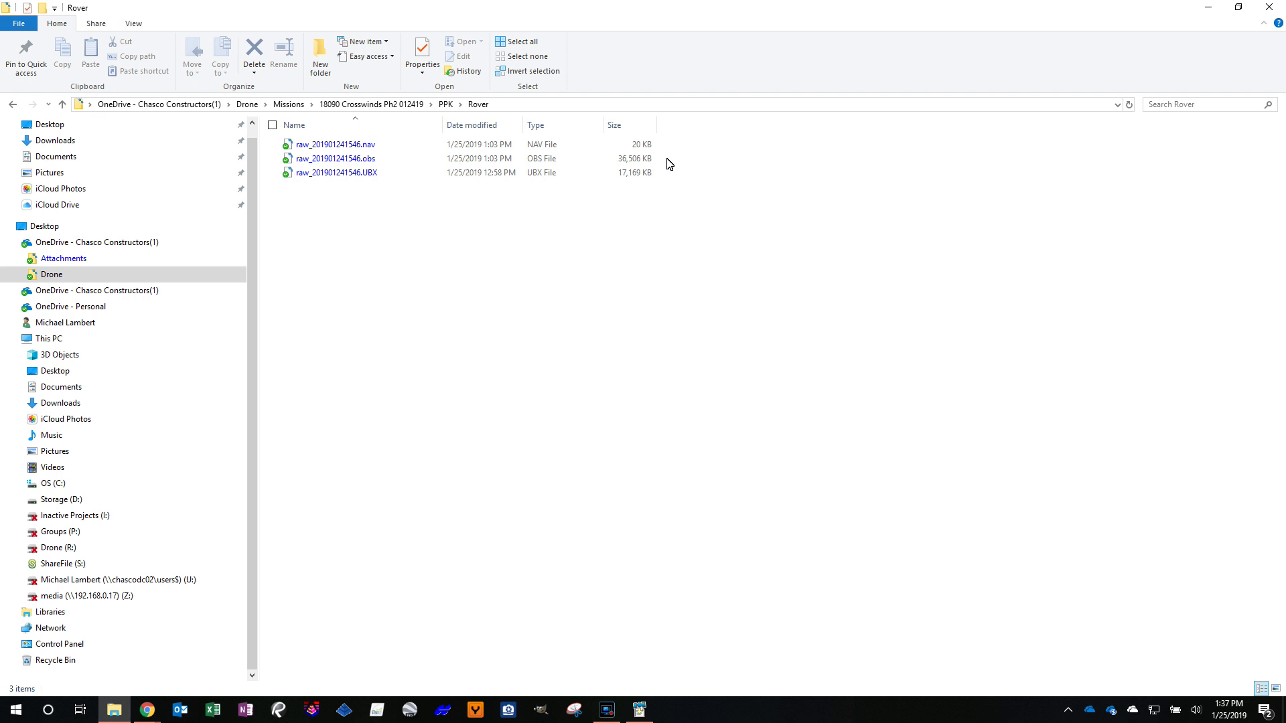
pyautogui.moveTo(667, 159); pyautogui.dragTo(663, 142)
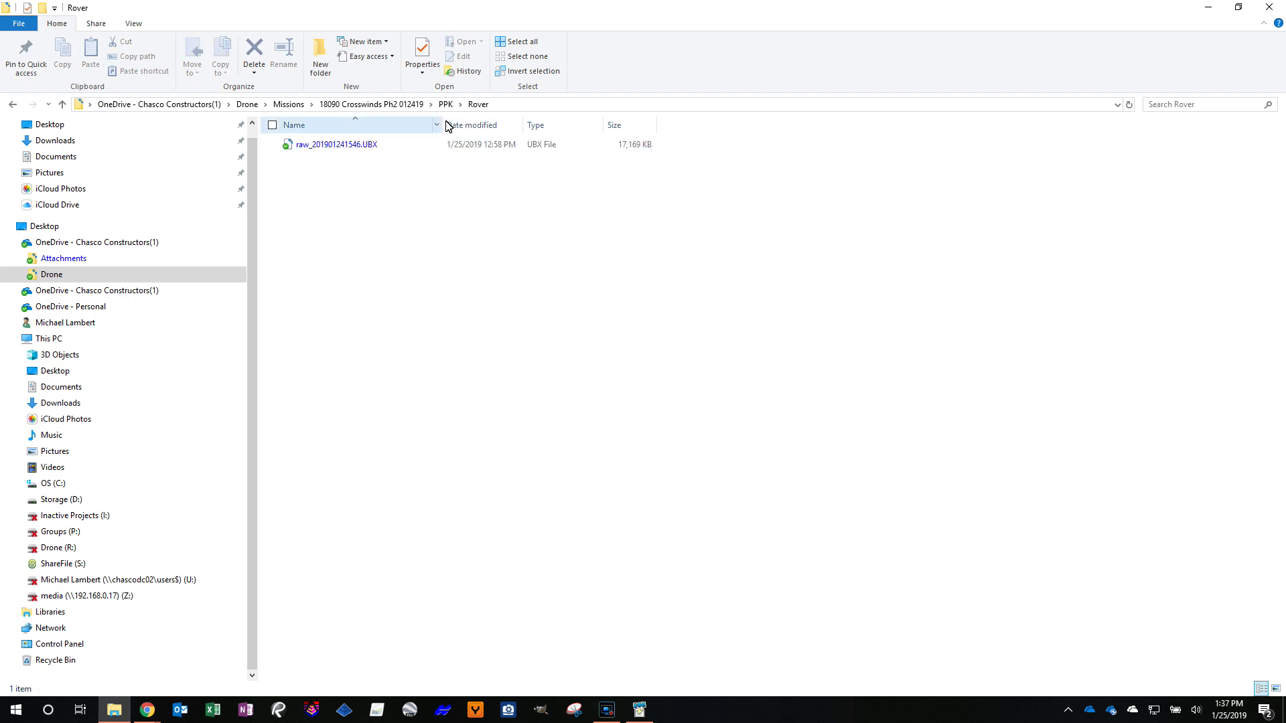
# - Check the contents of the mission's Output folder and Base folder
pyautogui.click(446, 105)
pyautogui.doubleClick(318, 159)
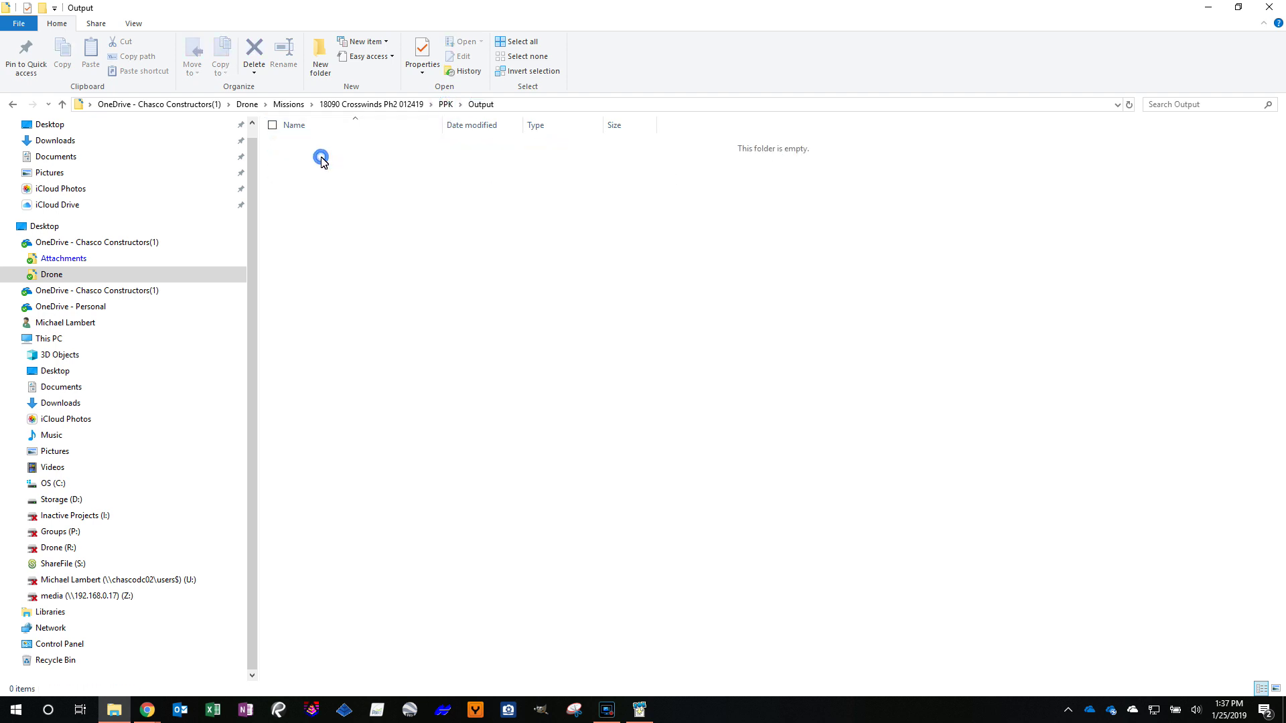
pyautogui.click(444, 105)
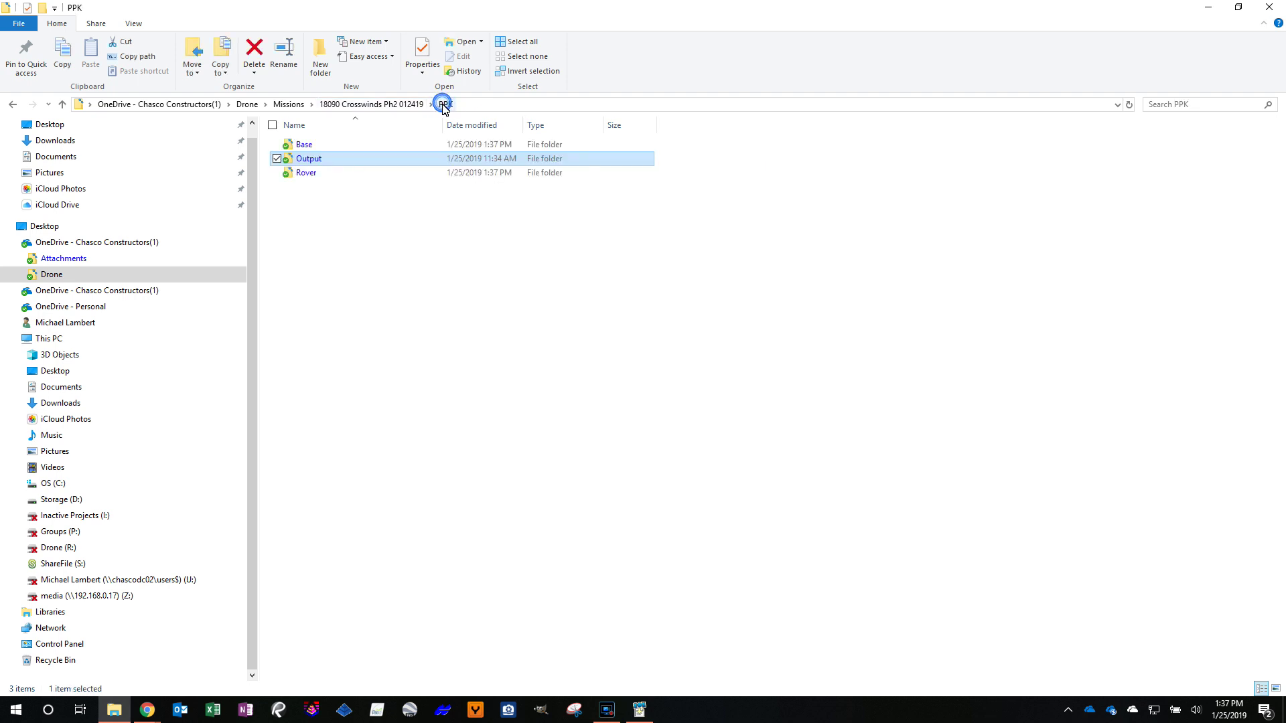
pyautogui.doubleClick(300, 145)
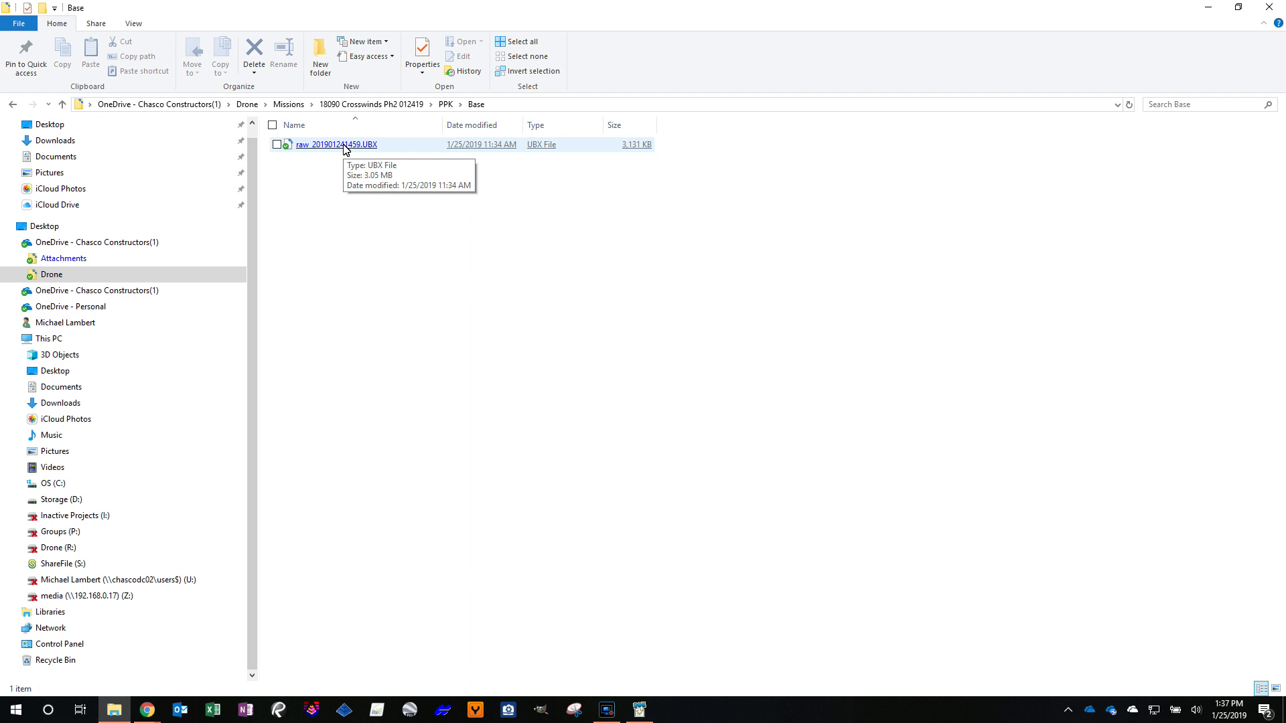
# - Switch to RTKCONV and load raw_201901241546.UBX from the PPK Rover folder as the raw input file
pyautogui.click(1207, 8)
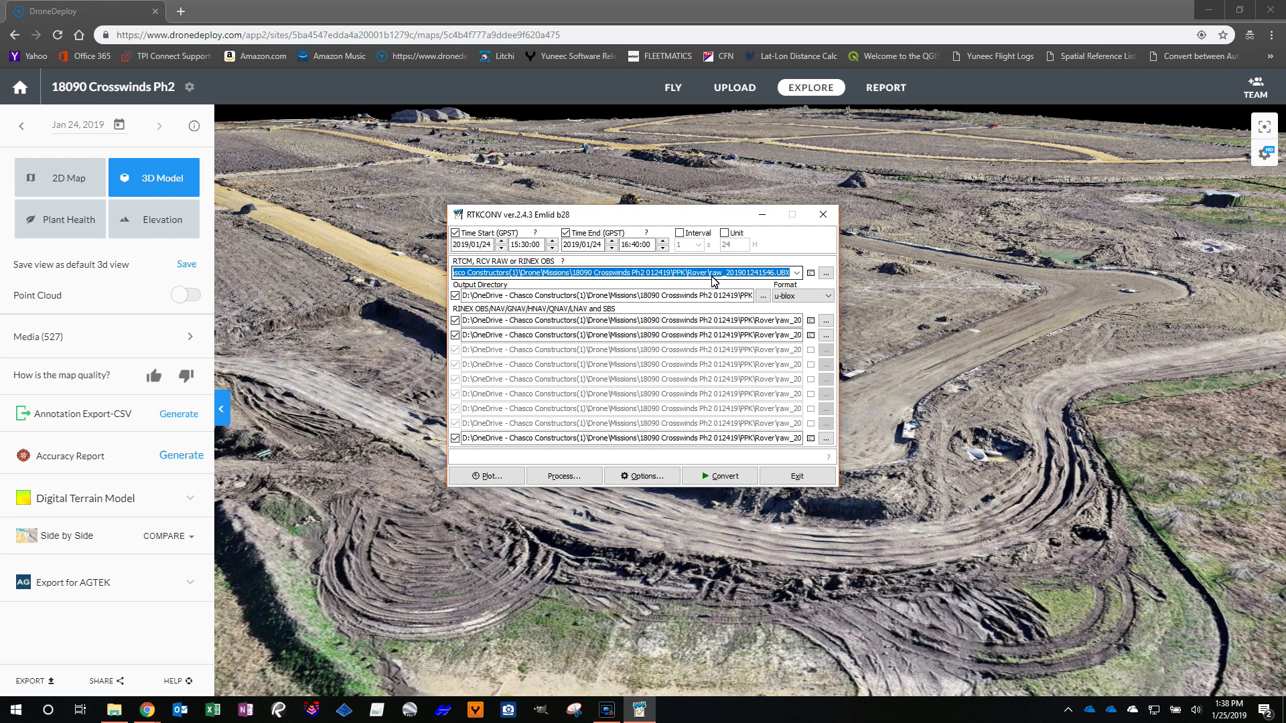
pyautogui.click(825, 272)
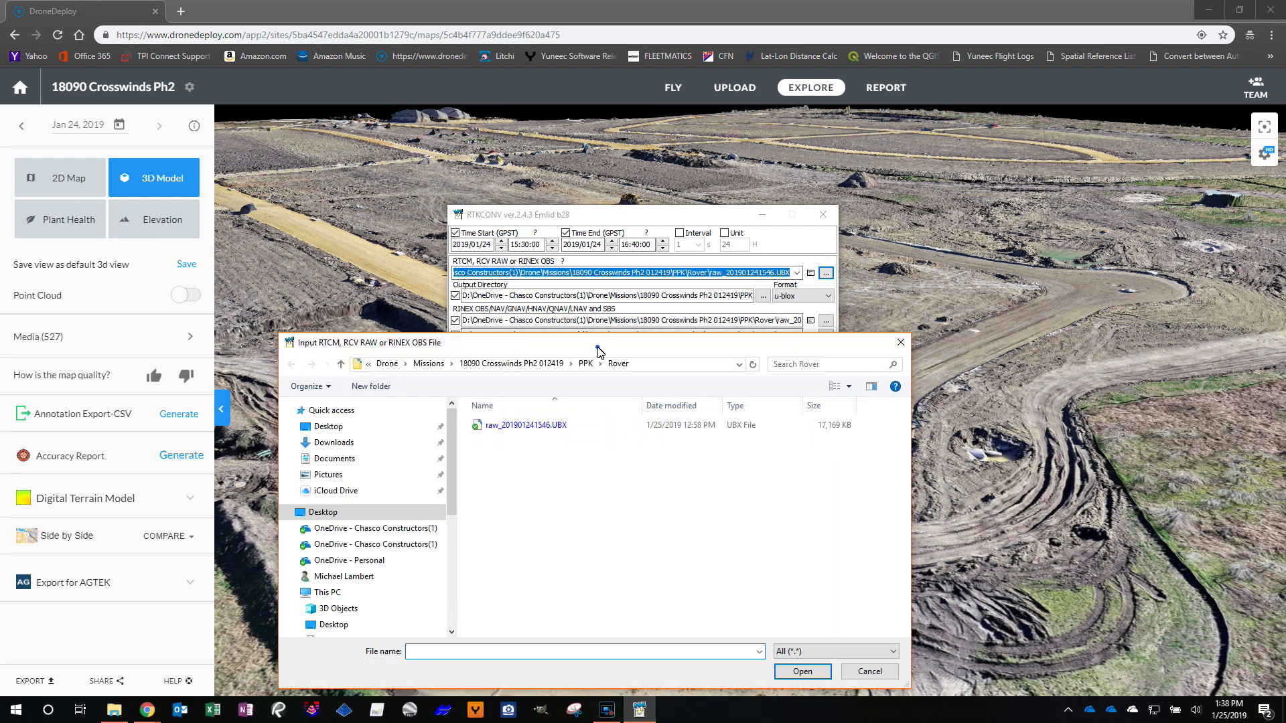
pyautogui.moveTo(598, 347); pyautogui.dragTo(565, 165)
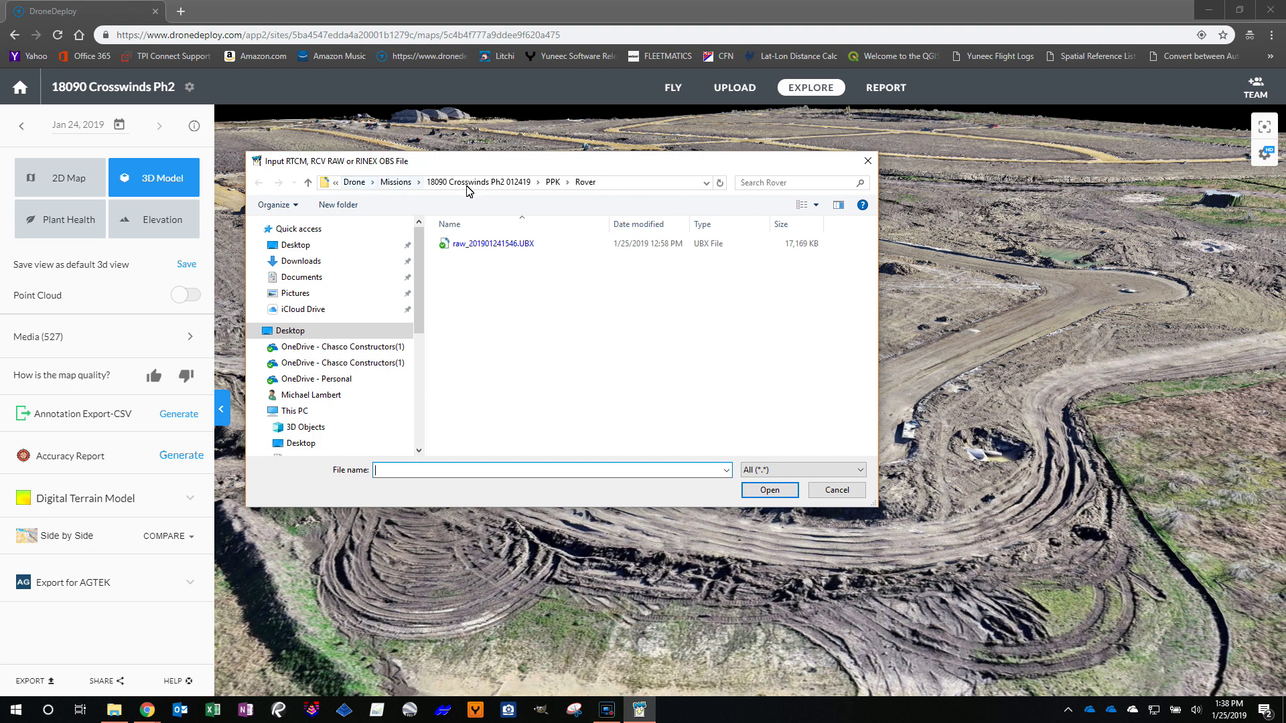
pyautogui.click(552, 182)
pyautogui.doubleClick(463, 272)
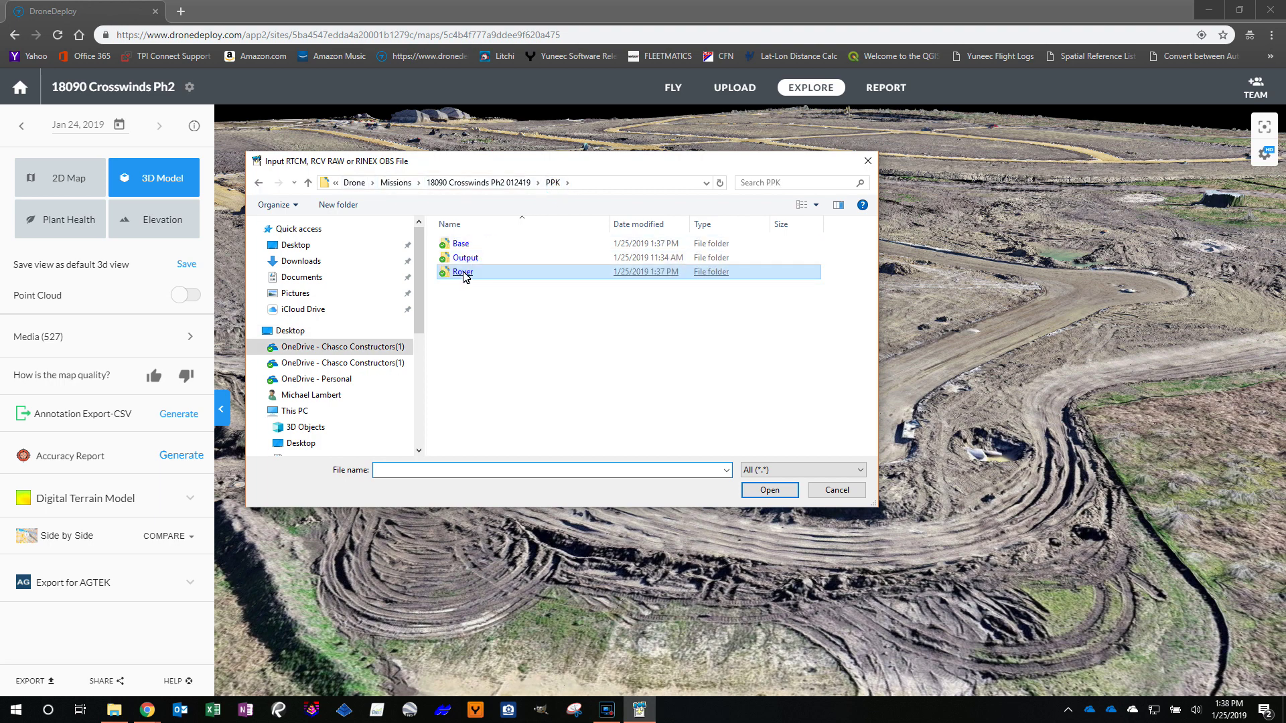
pyautogui.doubleClick(494, 246)
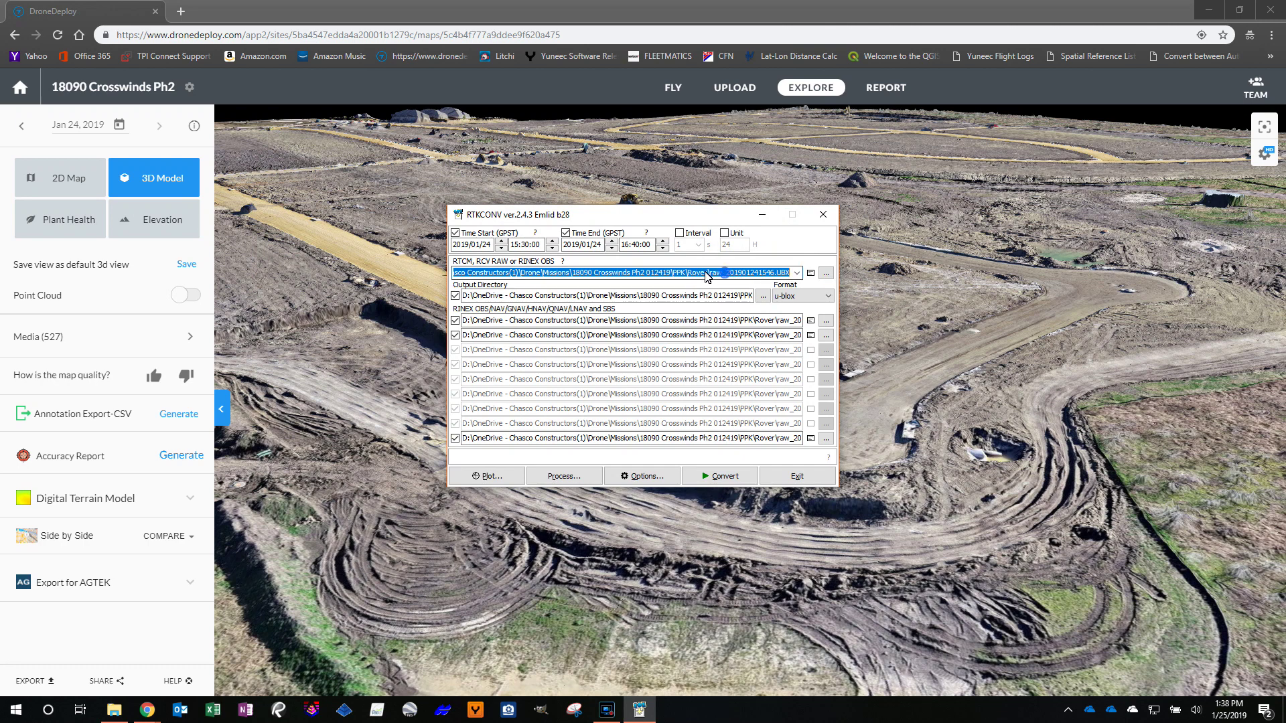
# - Set the output directory to the mission's PPK\Rover folder and convert the rover log to RINEX
pyautogui.click(707, 271)
pyautogui.moveTo(656, 275); pyautogui.dragTo(445, 271)
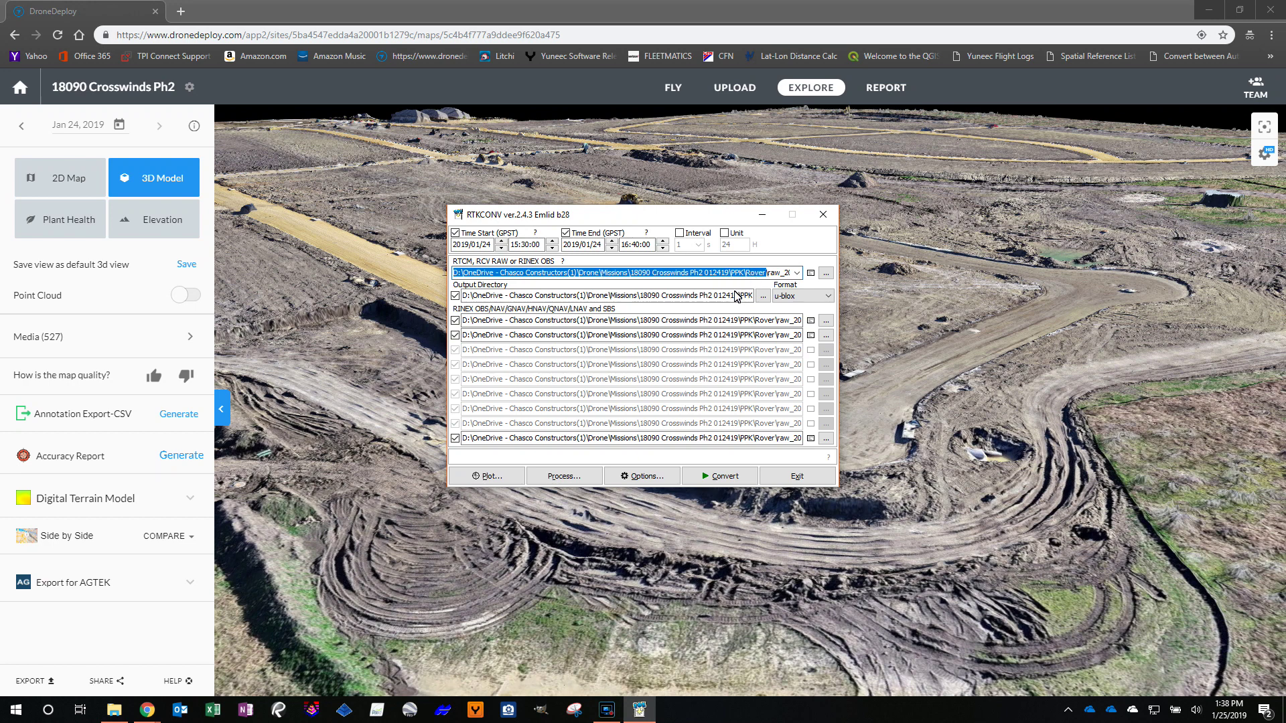
pyautogui.click(692, 299)
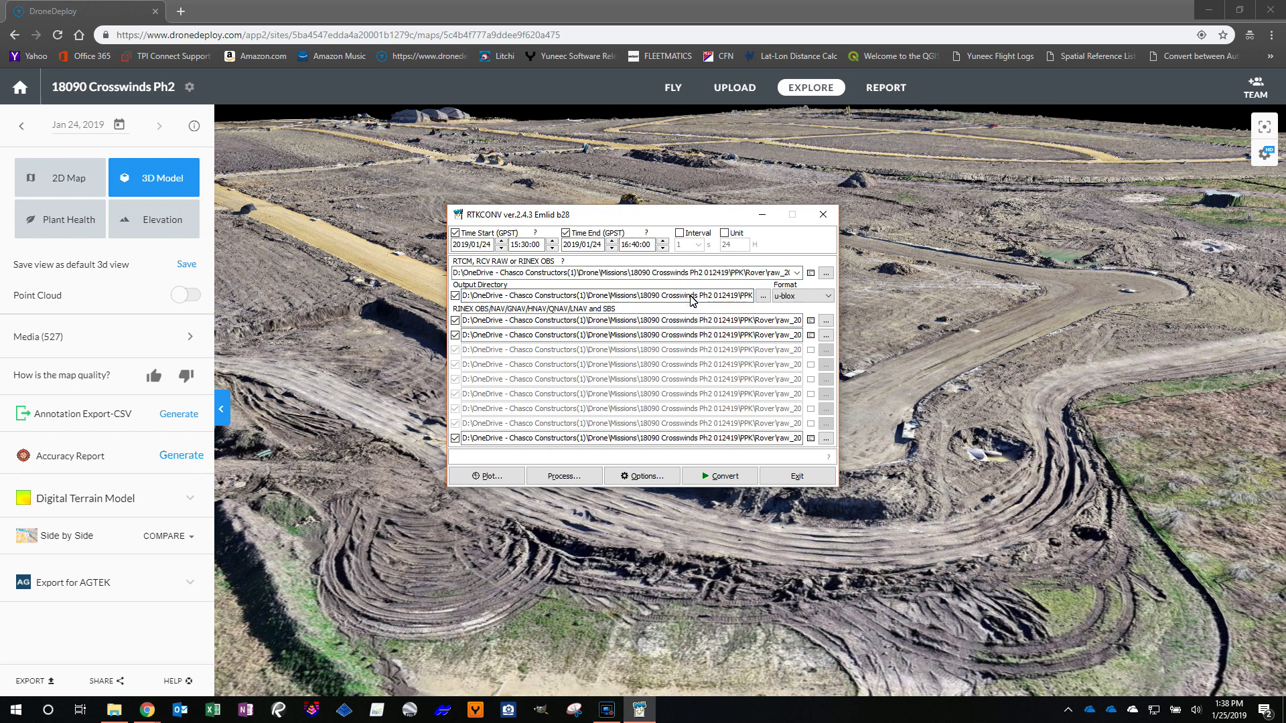
pyautogui.hotkey('ctrl', 'a')
pyautogui.press('End')
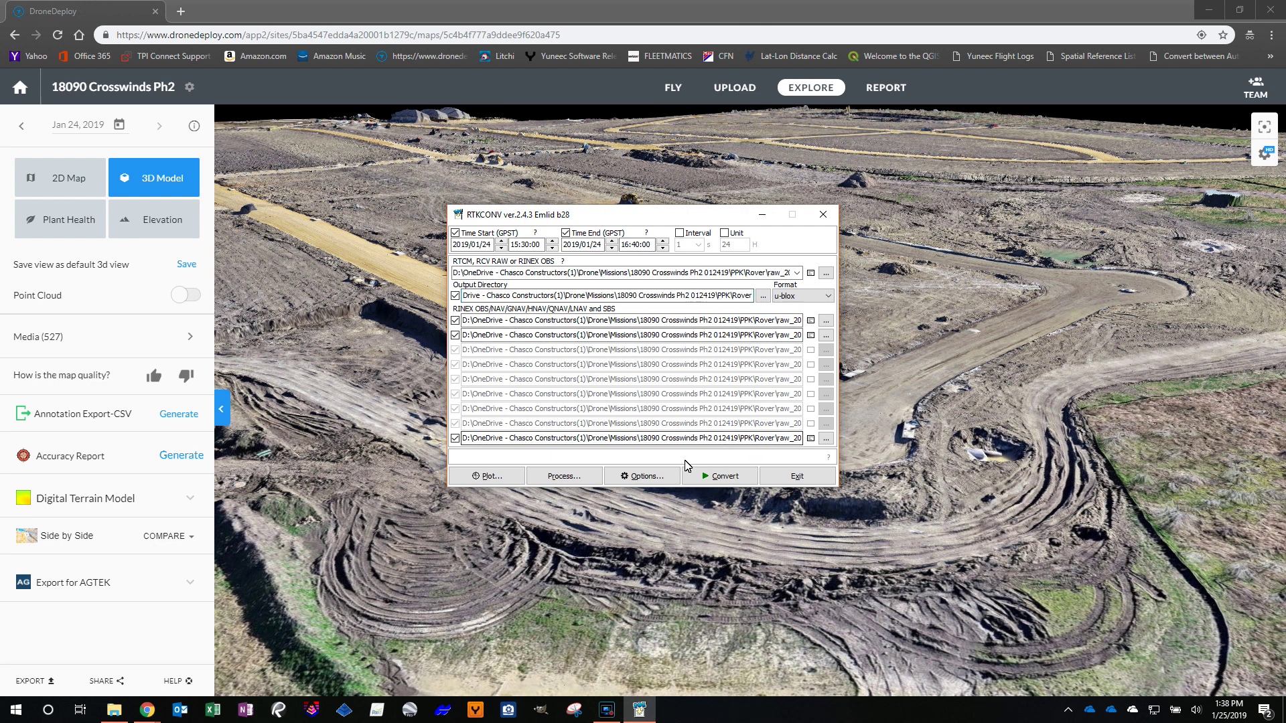
pyautogui.click(706, 477)
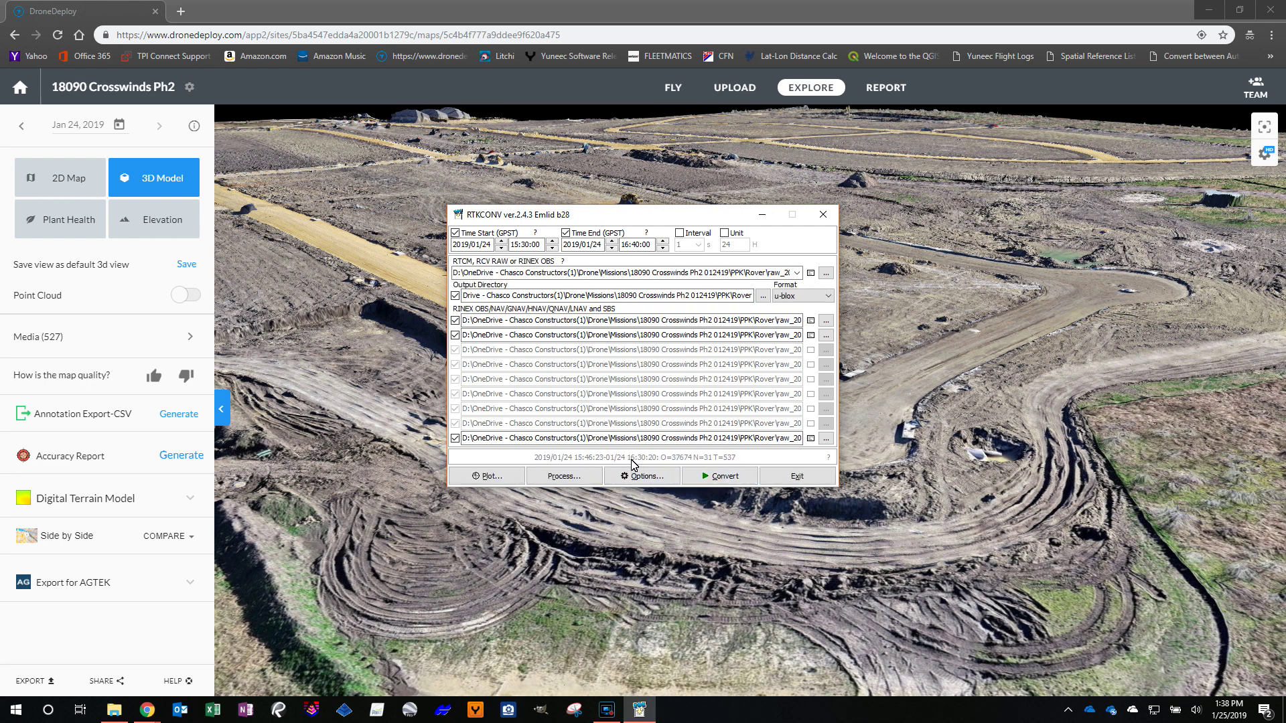
# - Load raw_201901241459.UBX from the PPK Base folder as the raw input file
pyautogui.click(826, 273)
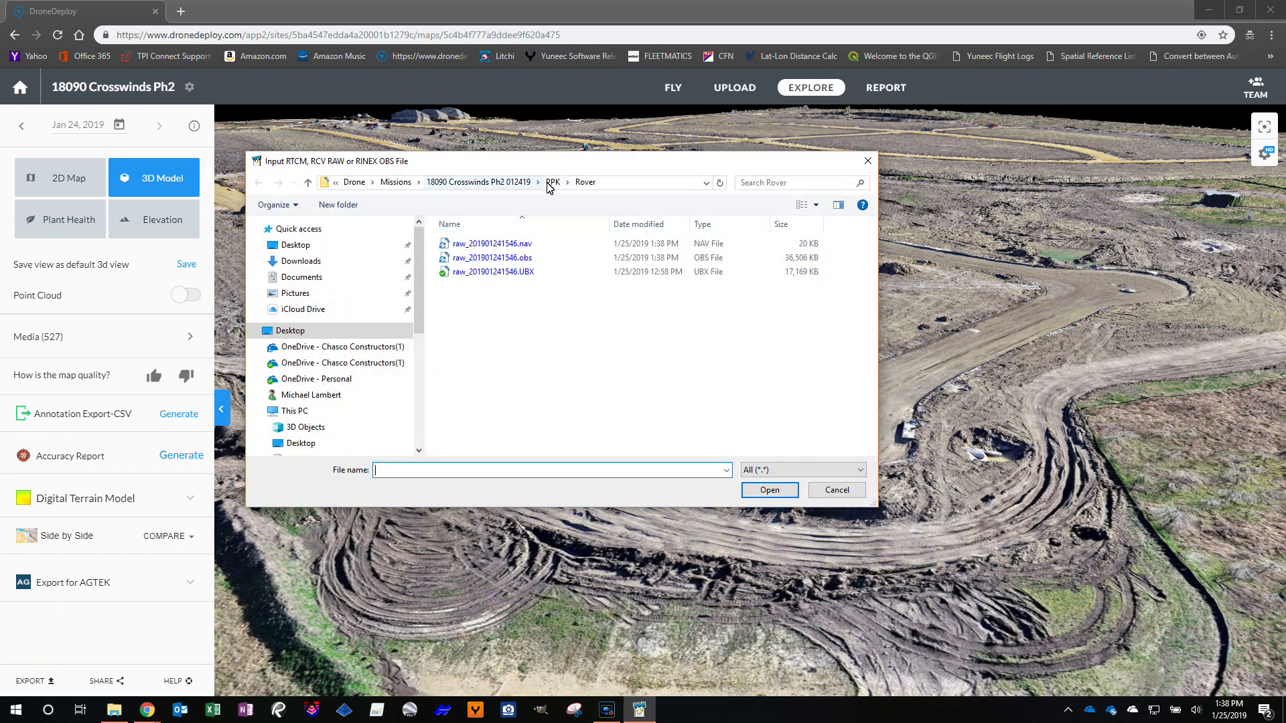
pyautogui.click(549, 187)
pyautogui.doubleClick(461, 245)
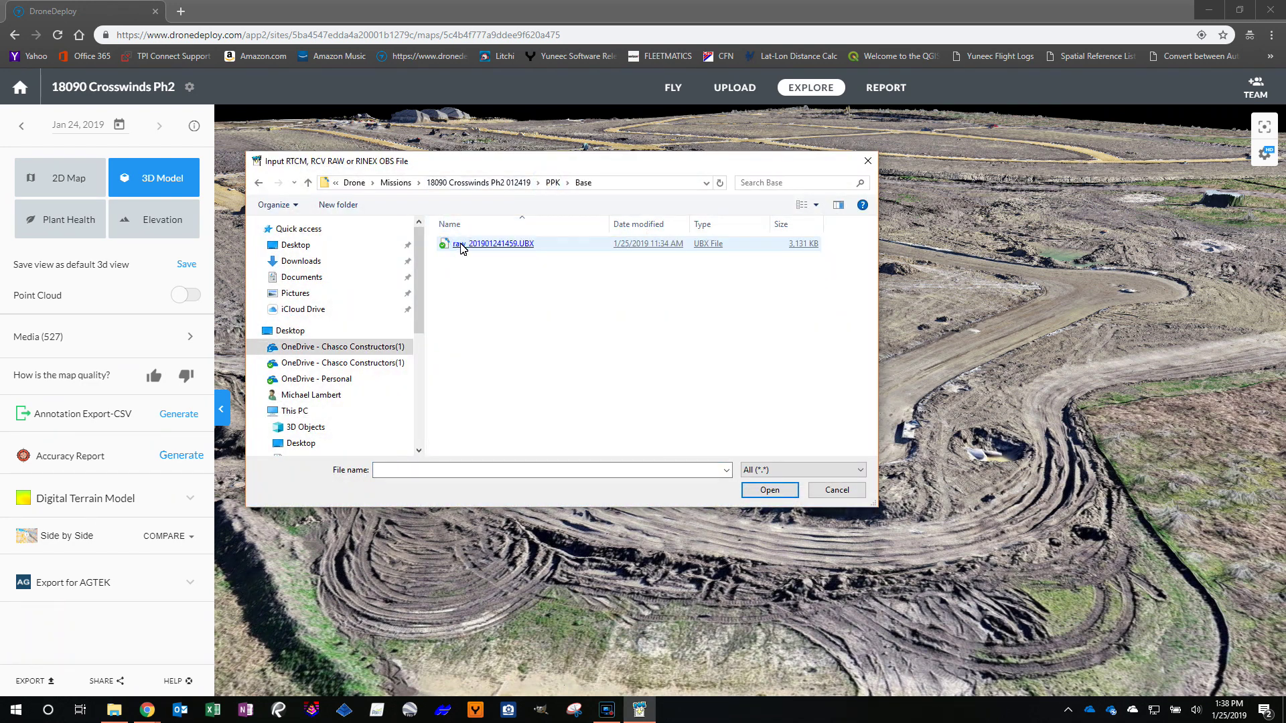
pyautogui.doubleClick(461, 245)
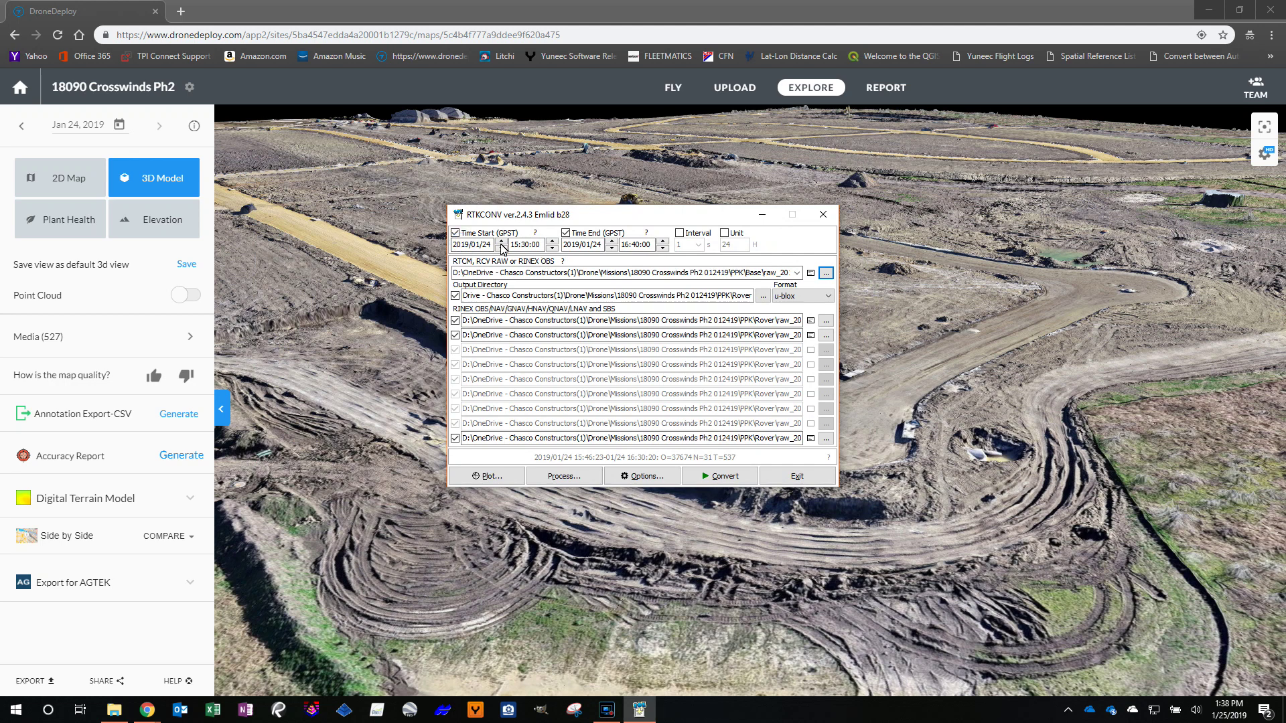
# - Convert the base log to RINEX with the mission's PPK\Base folder as output directory, and exit RTKCONV
pyautogui.click(748, 298)
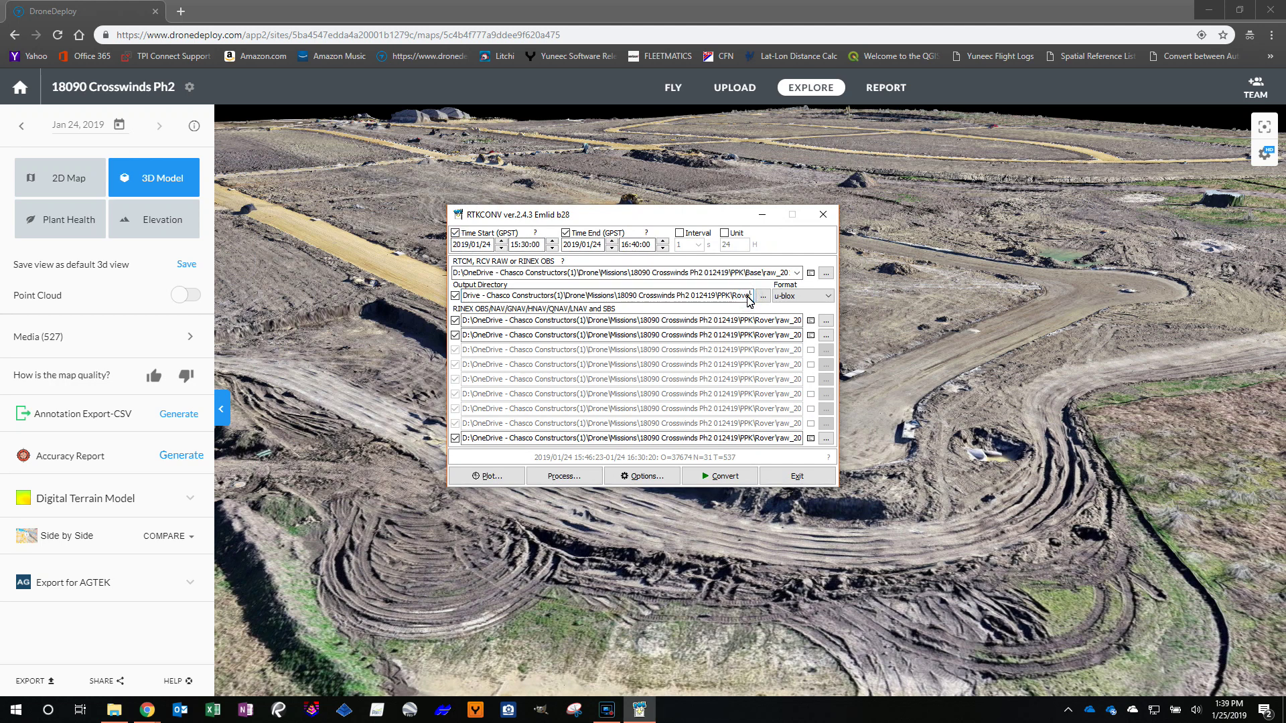
pyautogui.press('BackSpace')
pyautogui.press('BackSpace')
pyautogui.press('BackSpace')
pyautogui.press('BackSpace')
pyautogui.press('BackSpace')
pyautogui.write('Base')
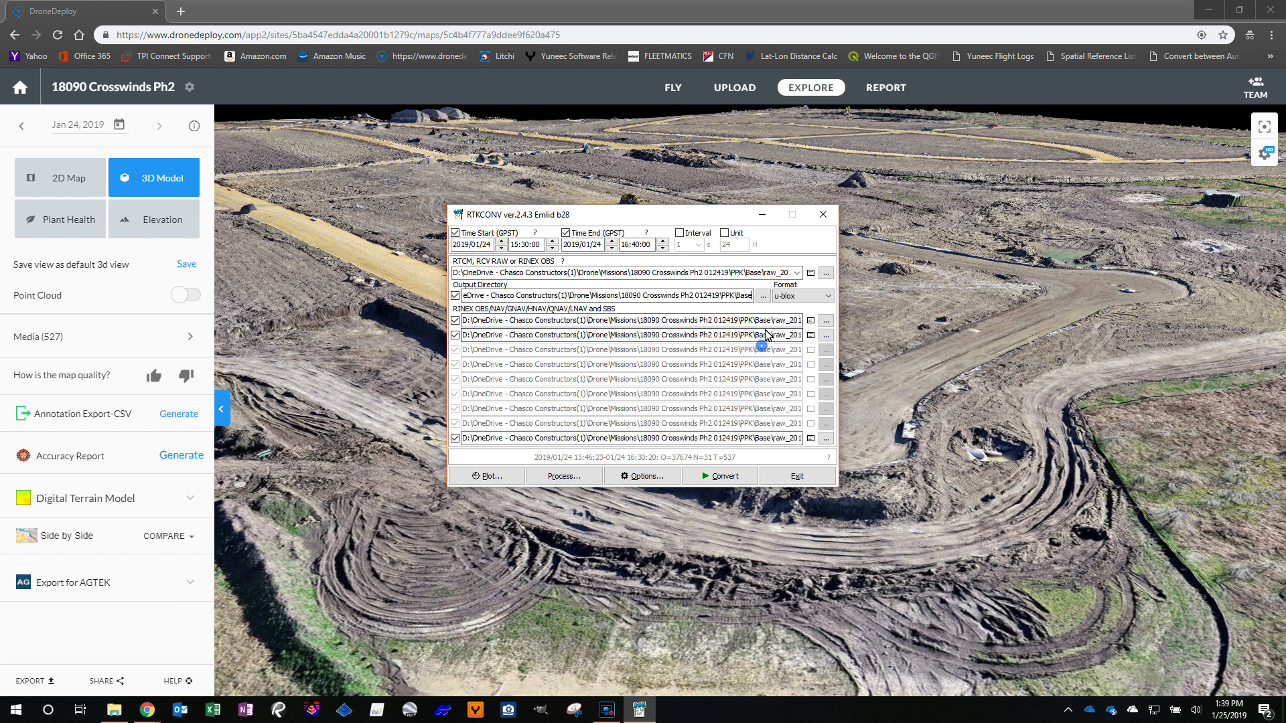
pyautogui.click(732, 477)
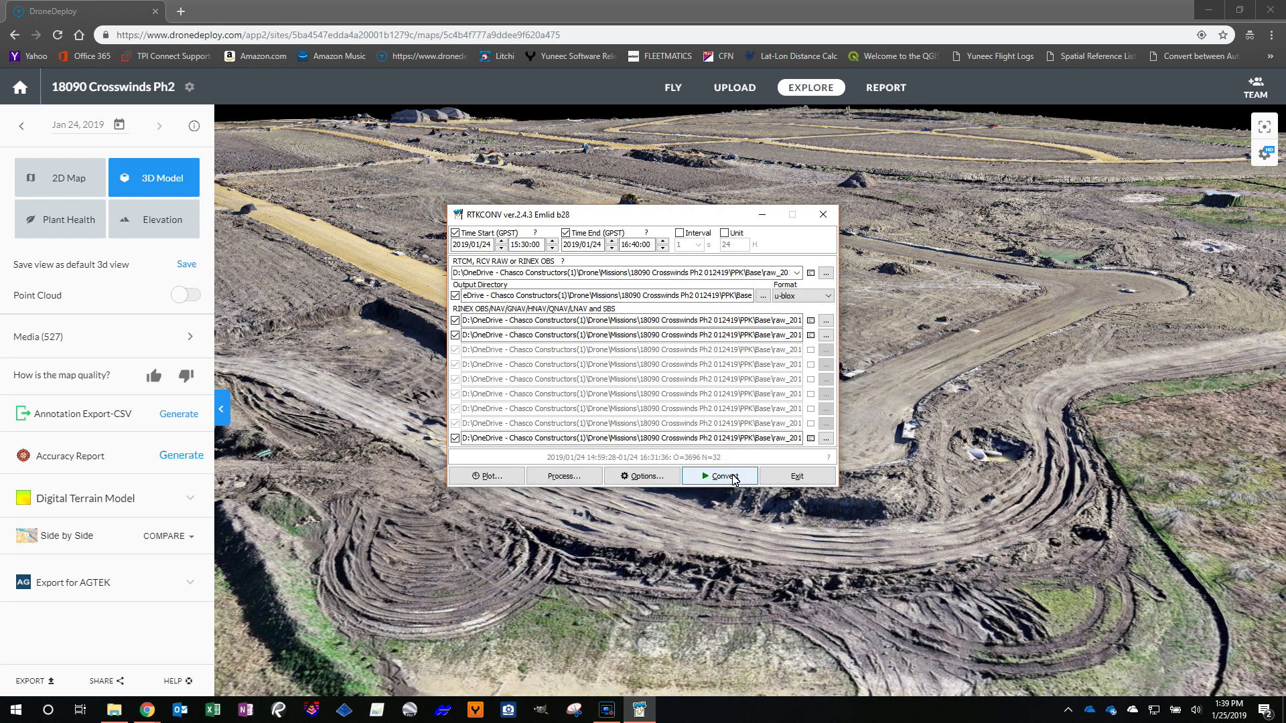
pyautogui.click(790, 476)
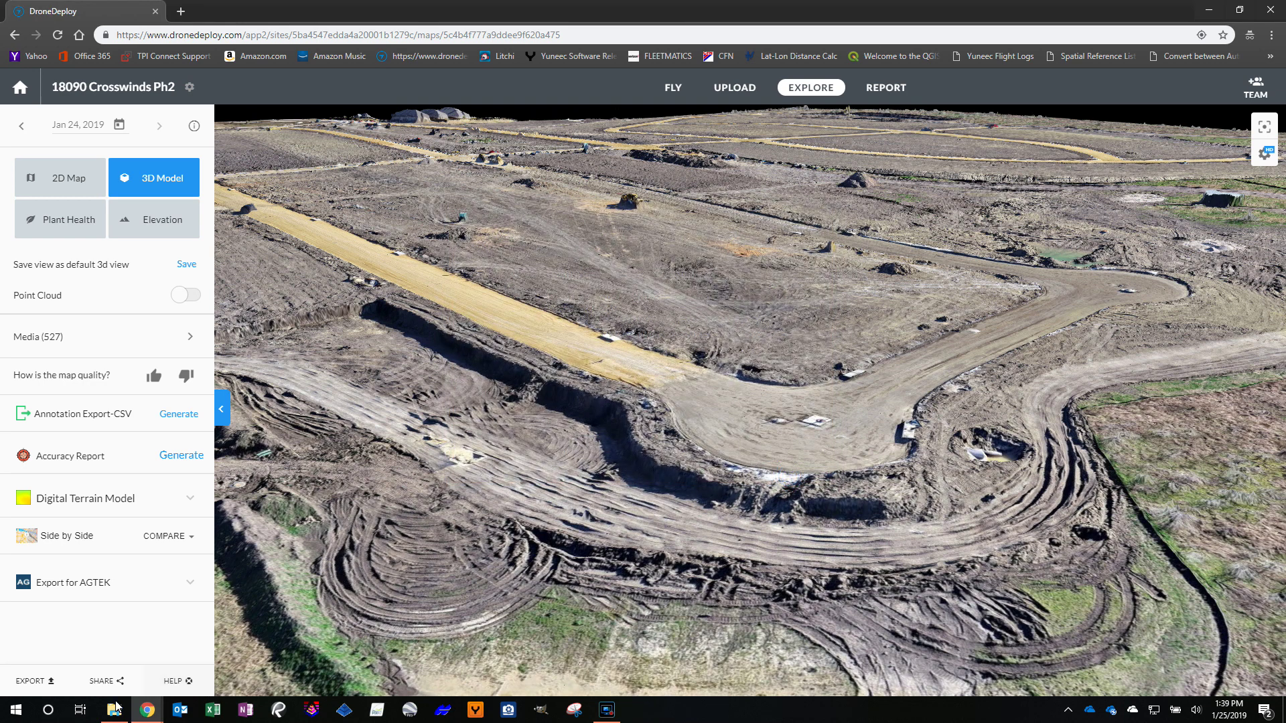
# - Return to File Explorer and inspect the converted files in the Base and Rover folders
pyautogui.hotkey('alt', 'Tab')
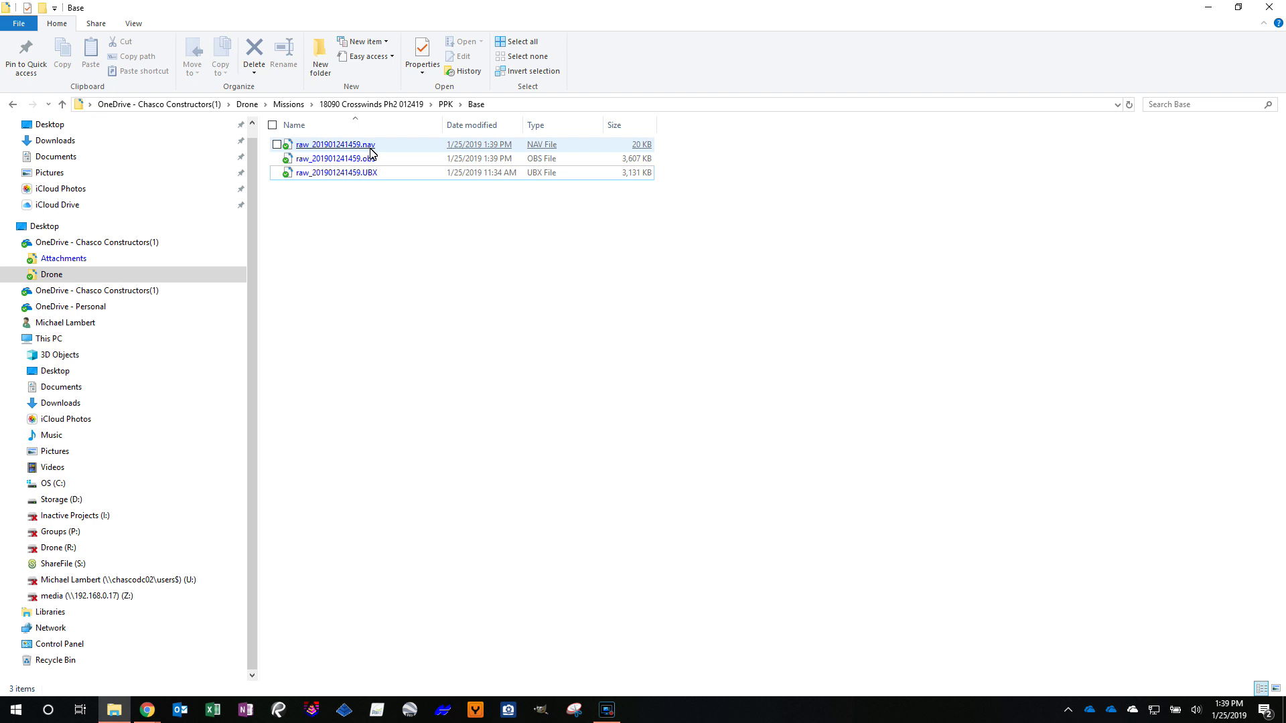
pyautogui.click(445, 105)
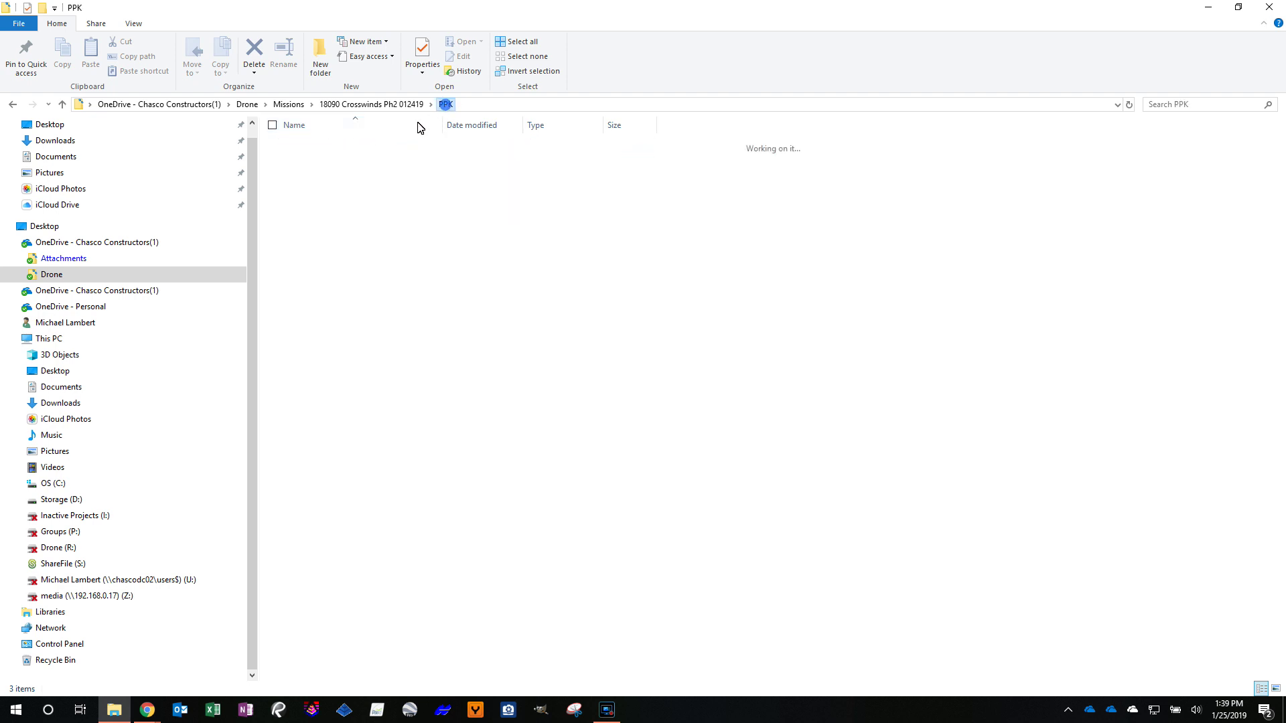
pyautogui.doubleClick(319, 175)
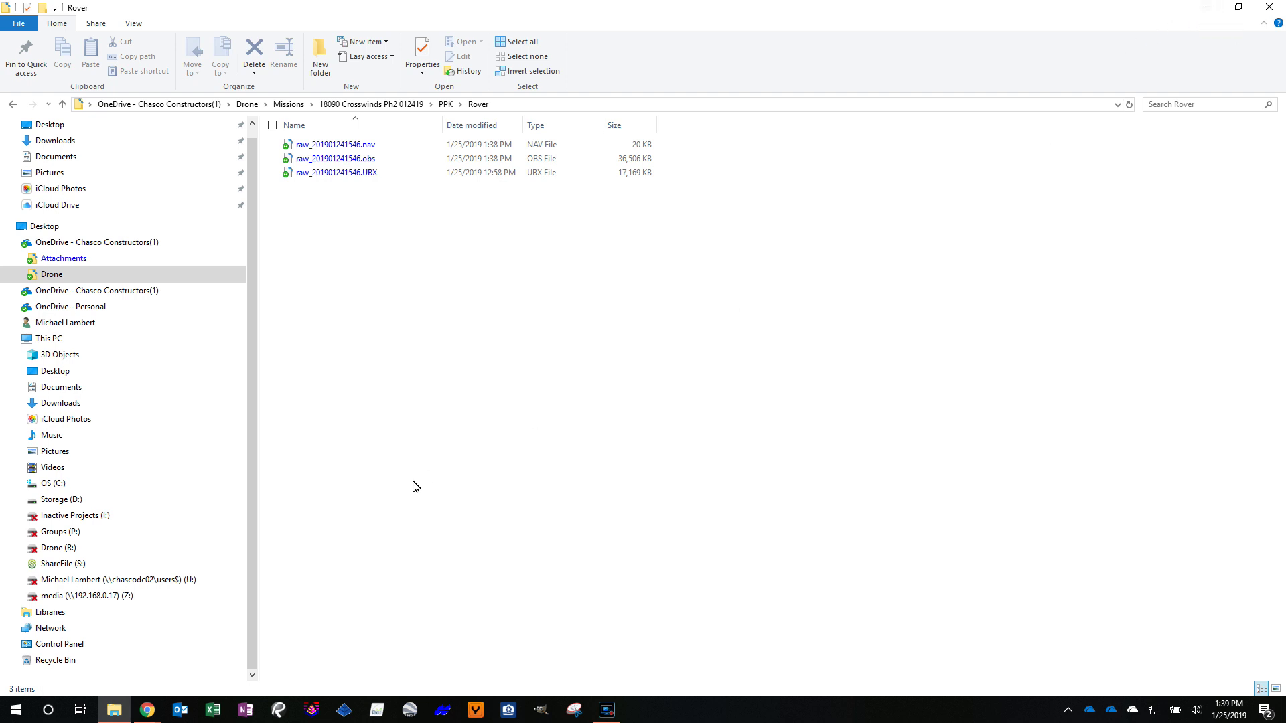
# - Open the PPK Software folder in a new File Explorer window and launch RTKPOST from it
pyautogui.rightClick(113, 710)
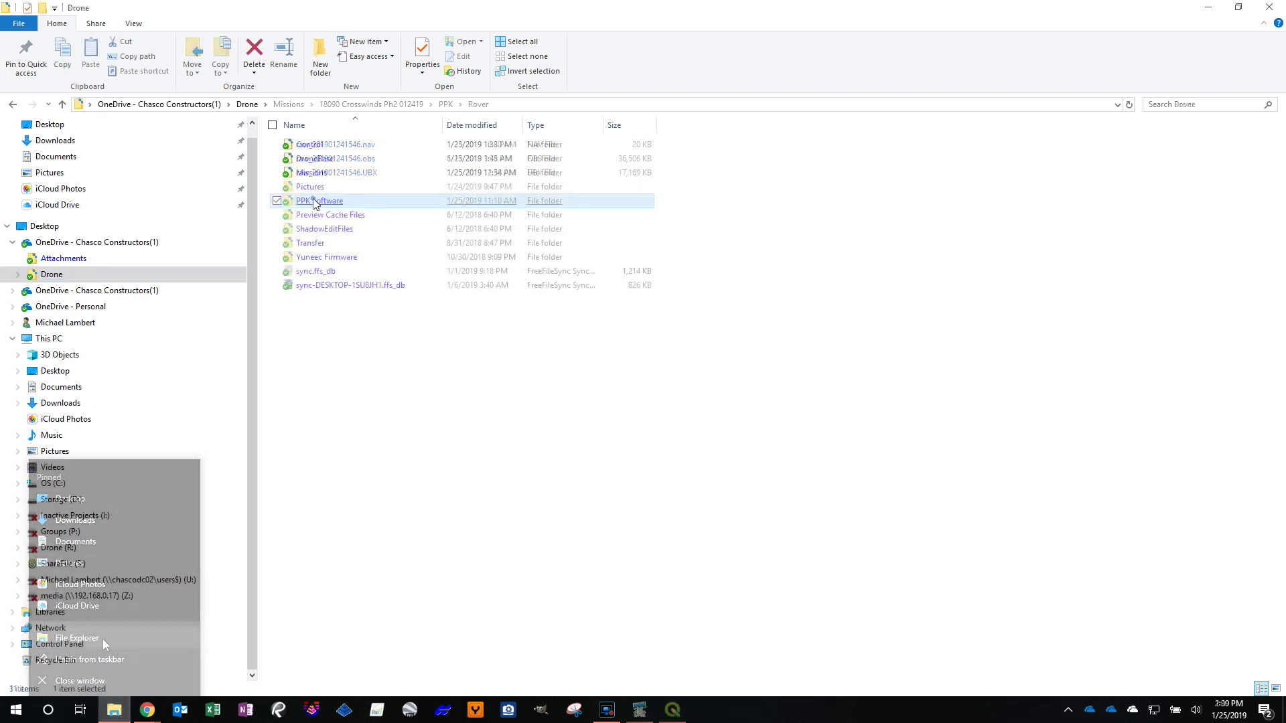
pyautogui.doubleClick(315, 201)
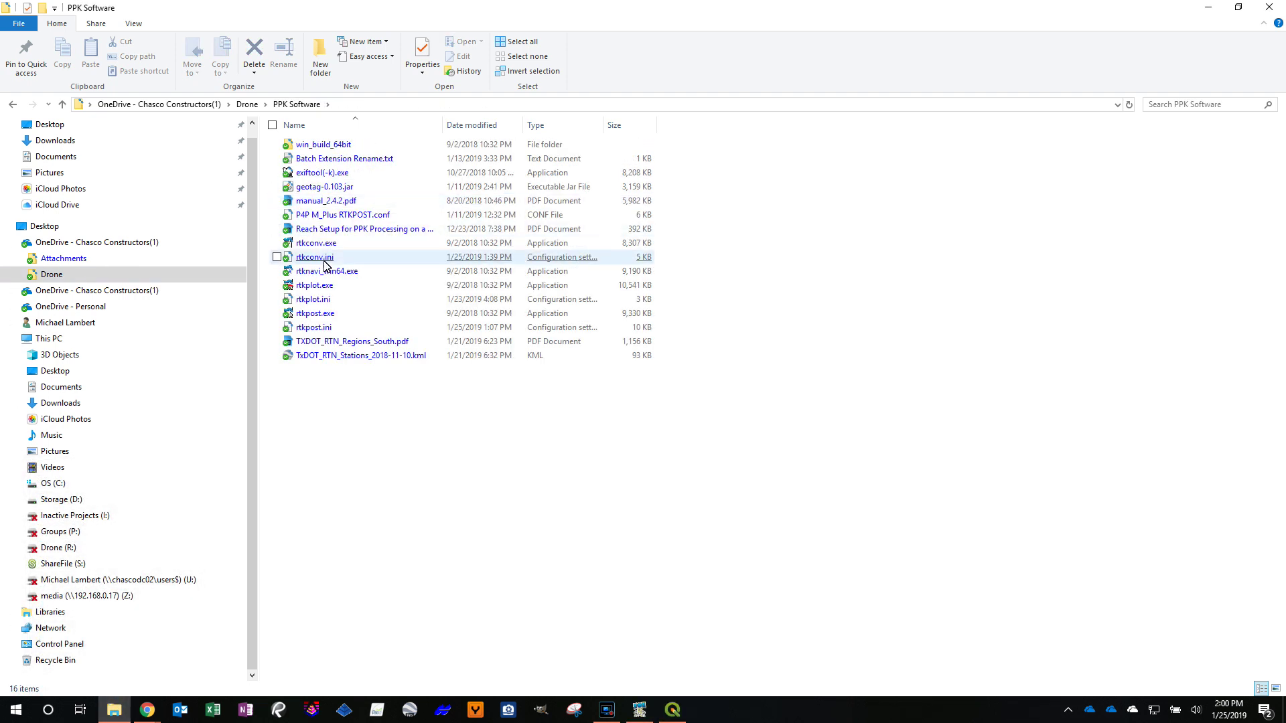
pyautogui.click(322, 315)
pyautogui.doubleClick(322, 315)
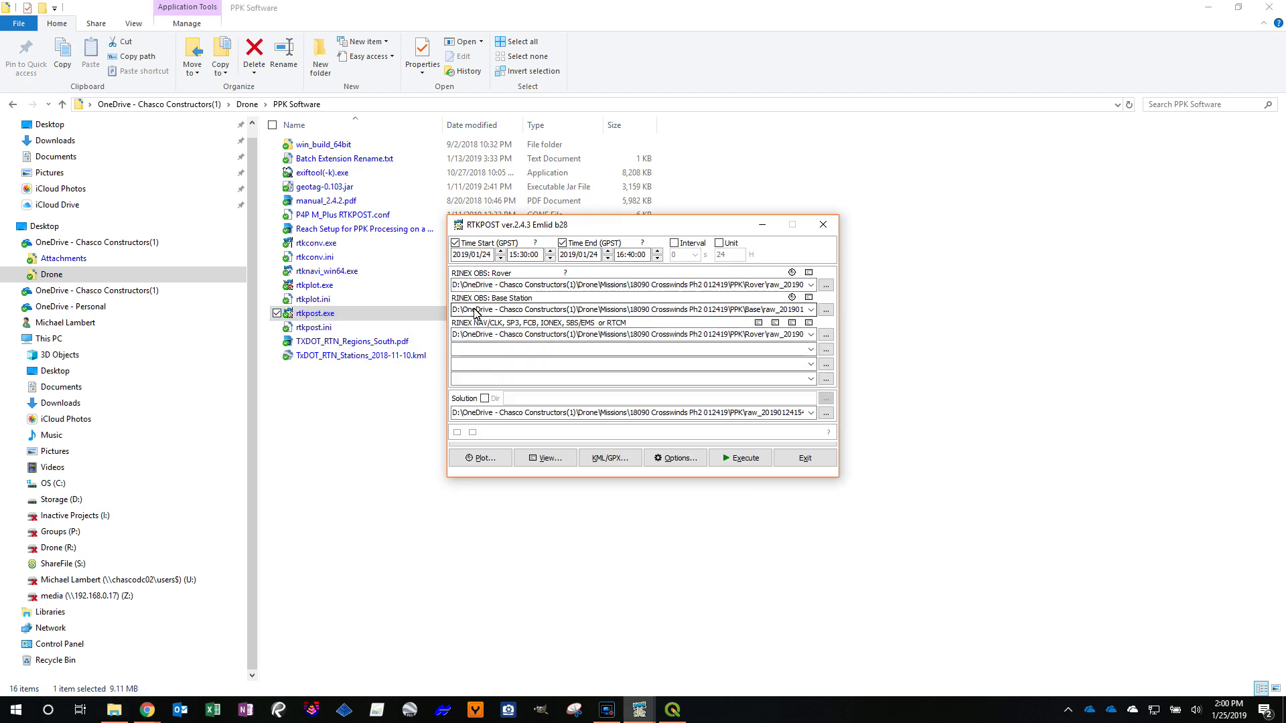
pyautogui.moveTo(502, 227); pyautogui.dragTo(484, 250)
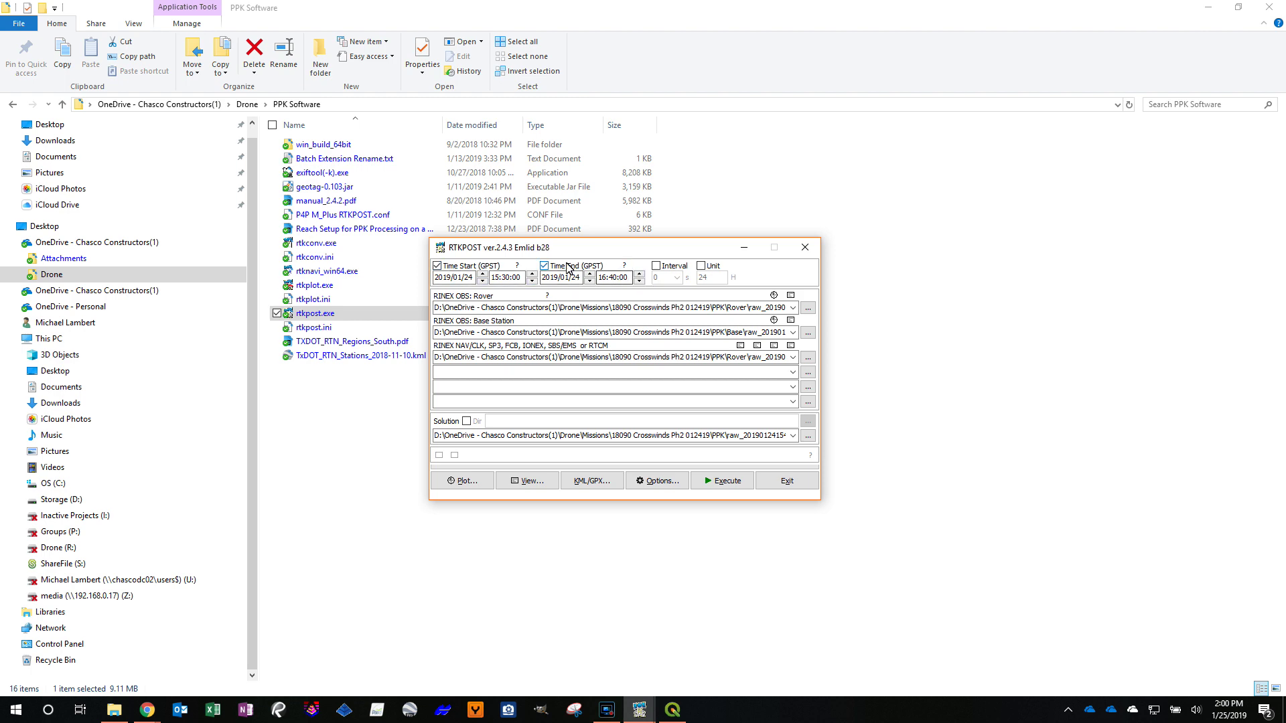
pyautogui.moveTo(484, 251); pyautogui.dragTo(685, 291)
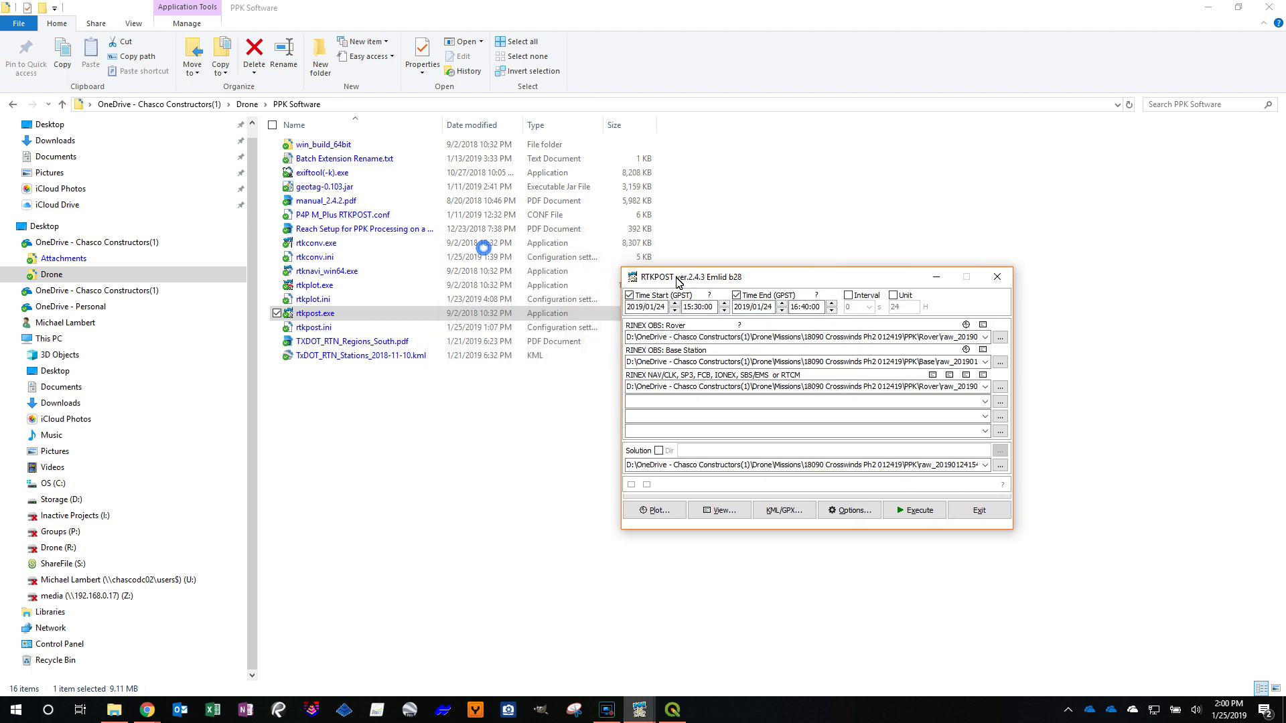
# - Launch RTKCONV beside RTKPOST and compare the start and end time settings of both programs
pyautogui.click(333, 244)
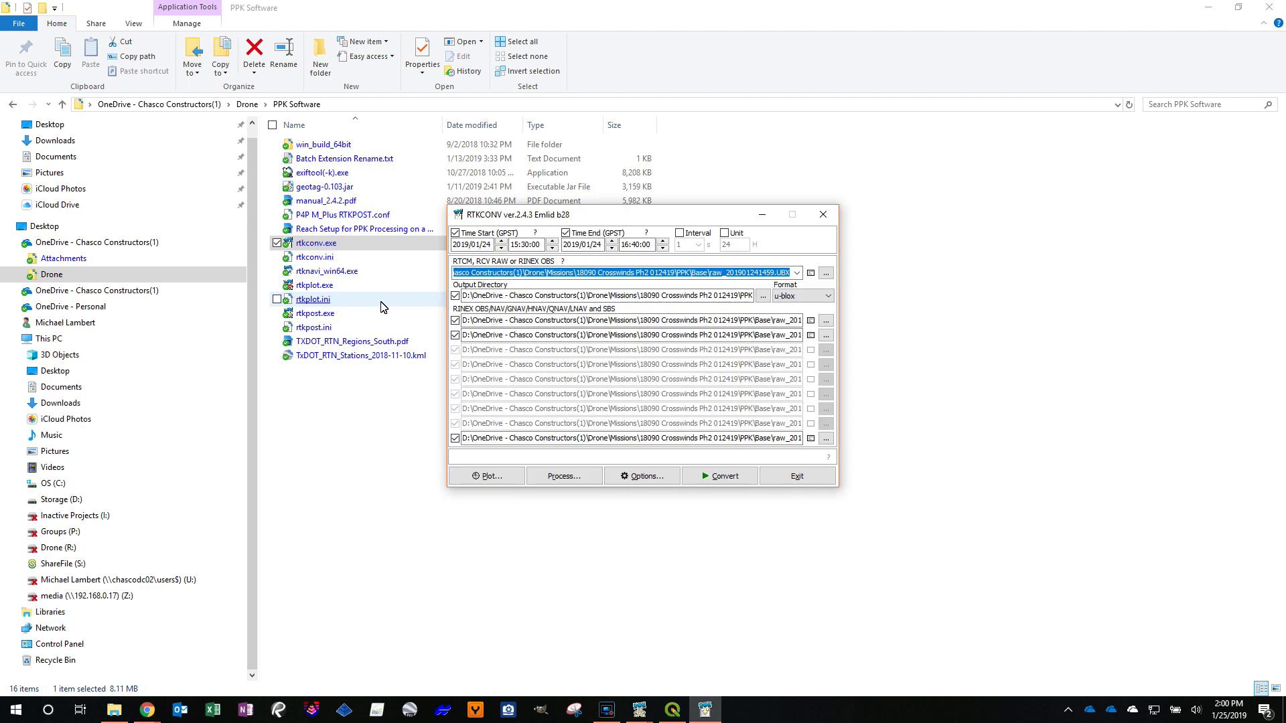
pyautogui.moveTo(861, 211); pyautogui.dragTo(288, 269)
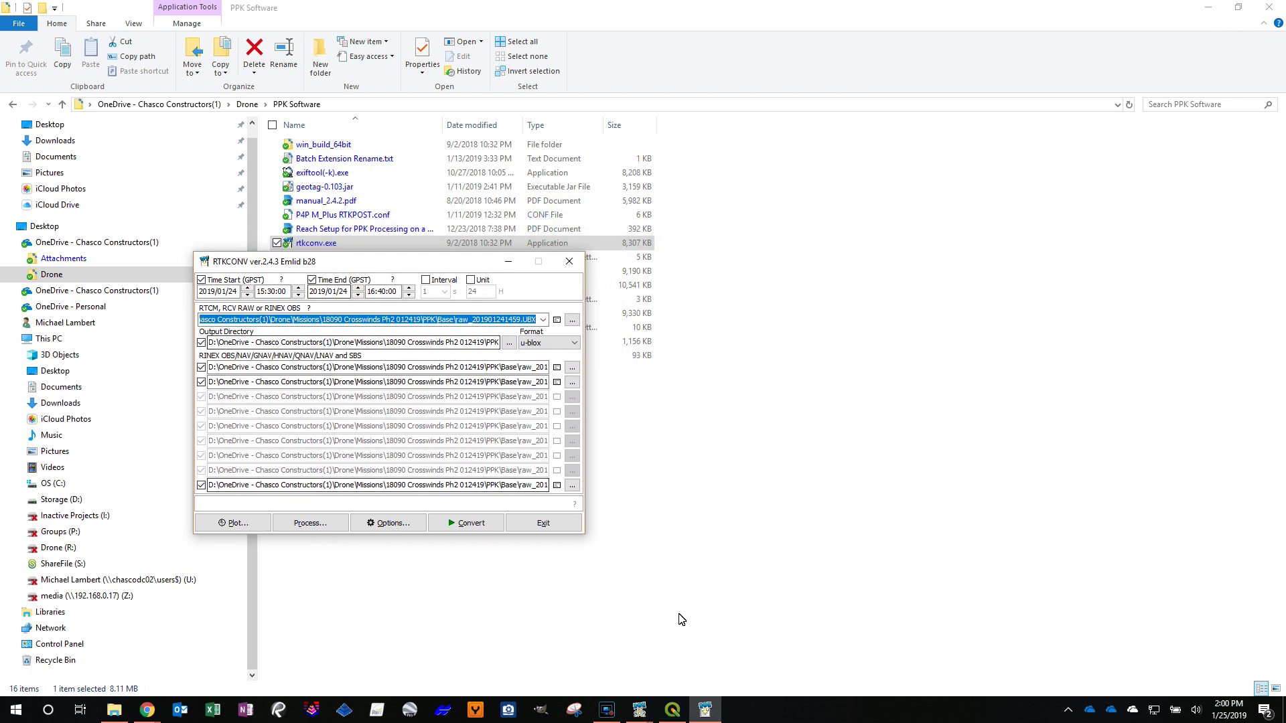
pyautogui.click(640, 709)
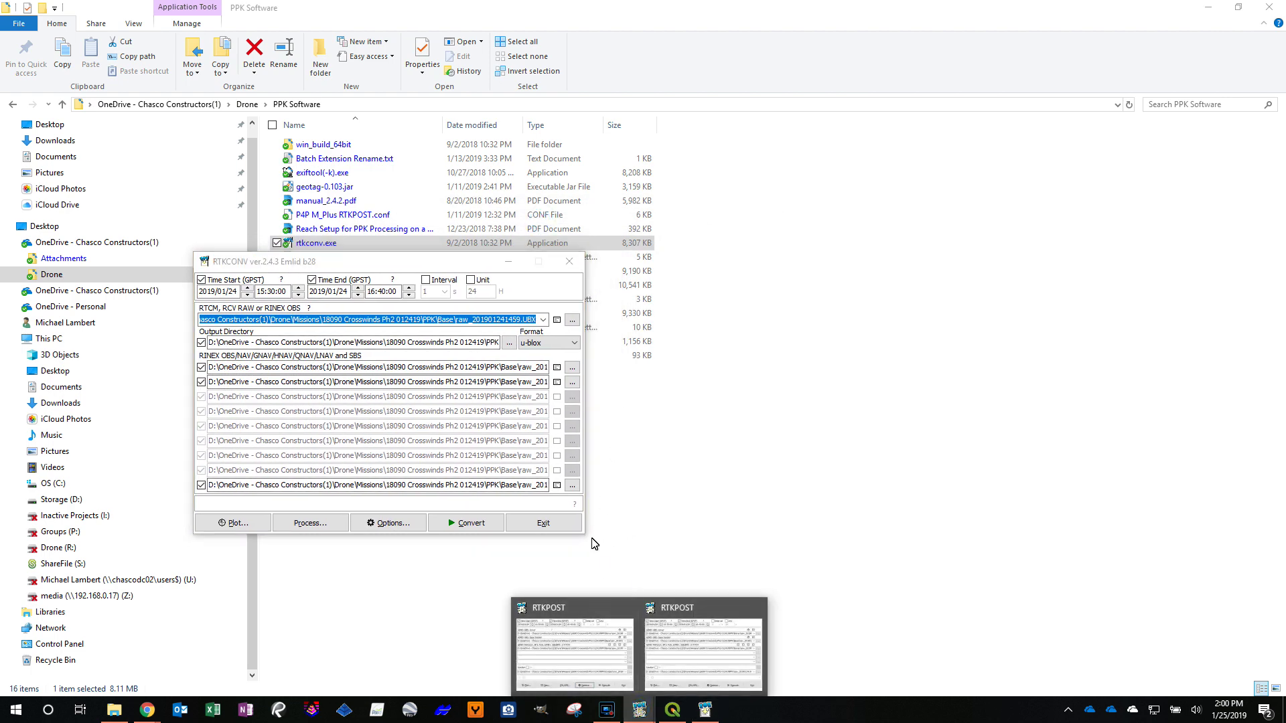
pyautogui.click(700, 633)
pyautogui.moveTo(675, 277); pyautogui.dragTo(668, 273)
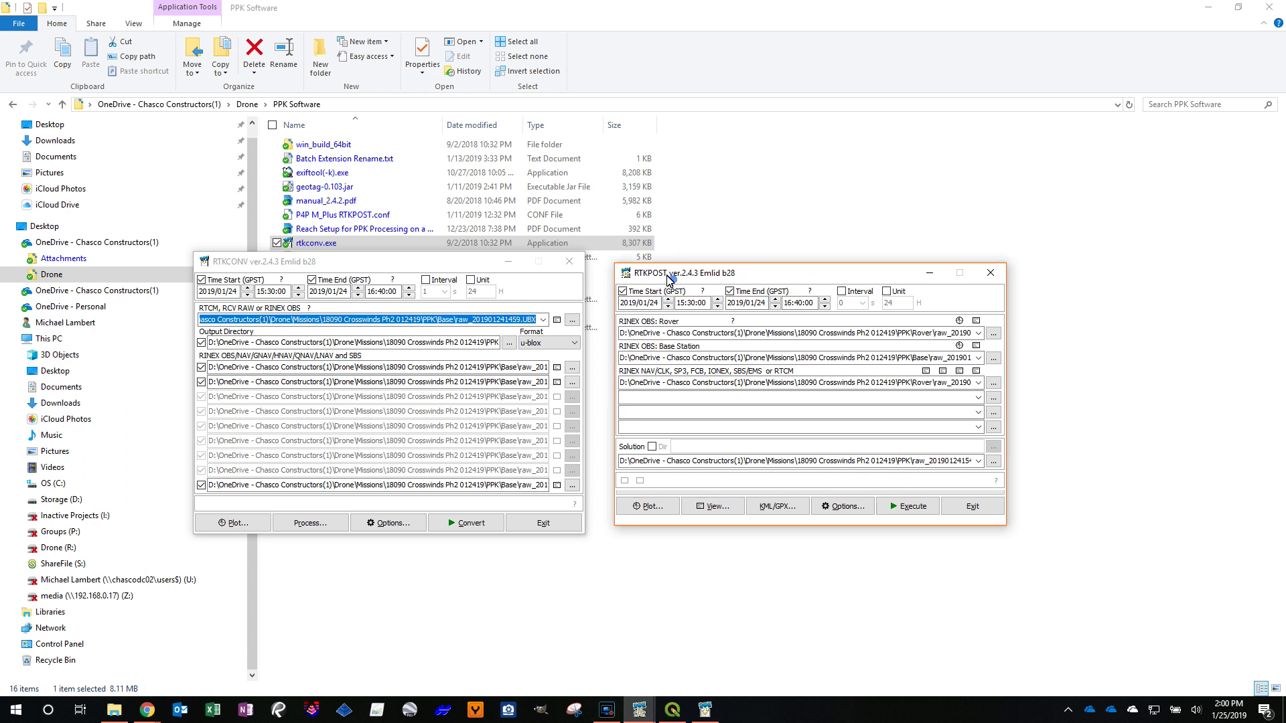
pyautogui.click(228, 292)
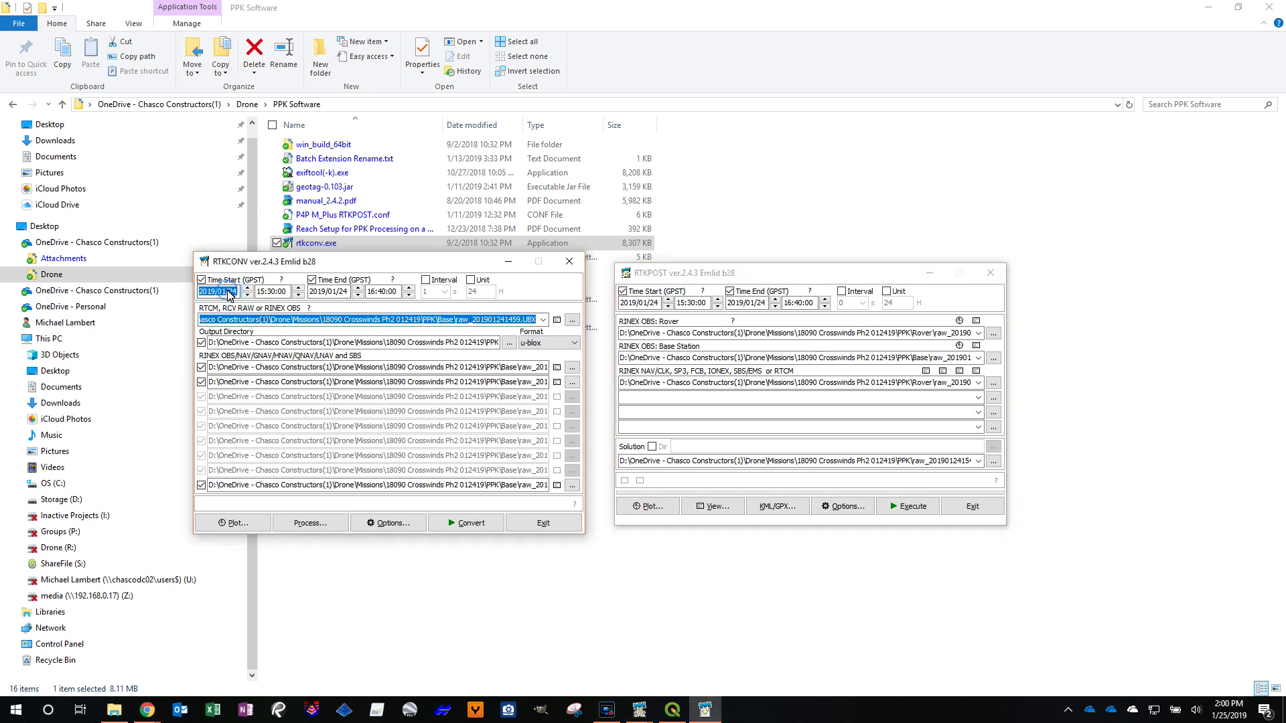
pyautogui.click(639, 303)
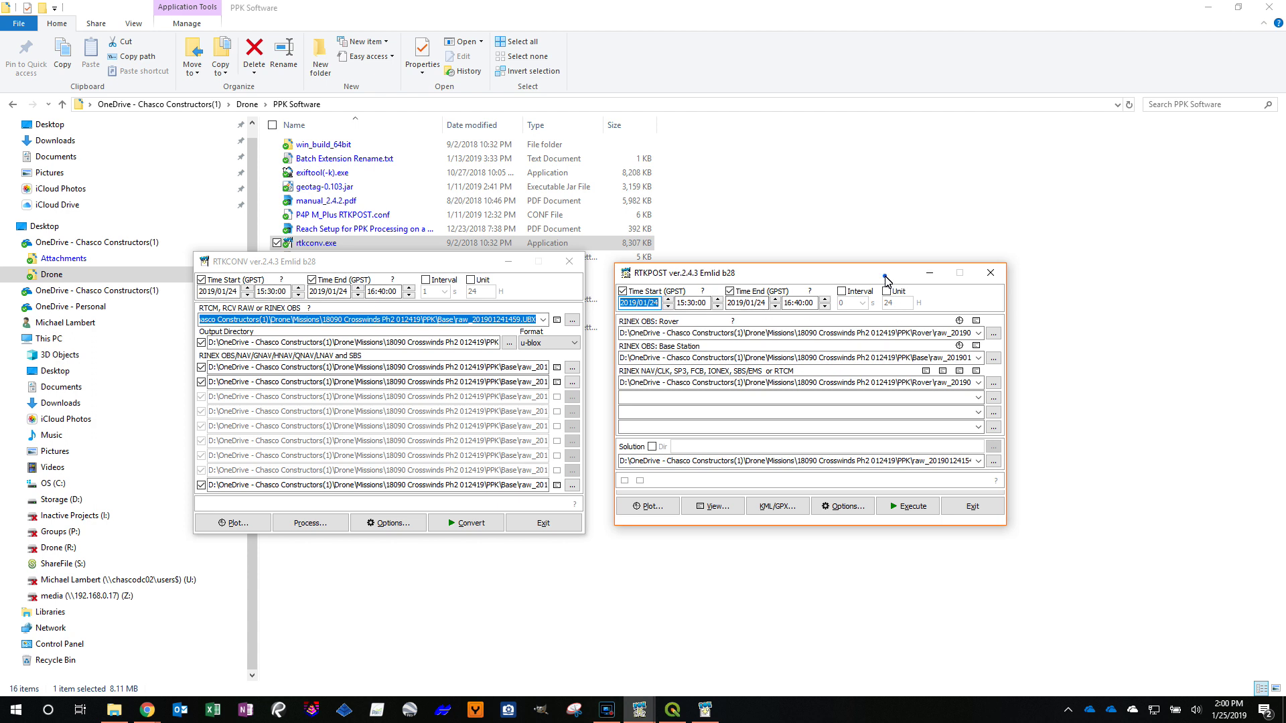
pyautogui.moveTo(884, 276); pyautogui.dragTo(885, 268)
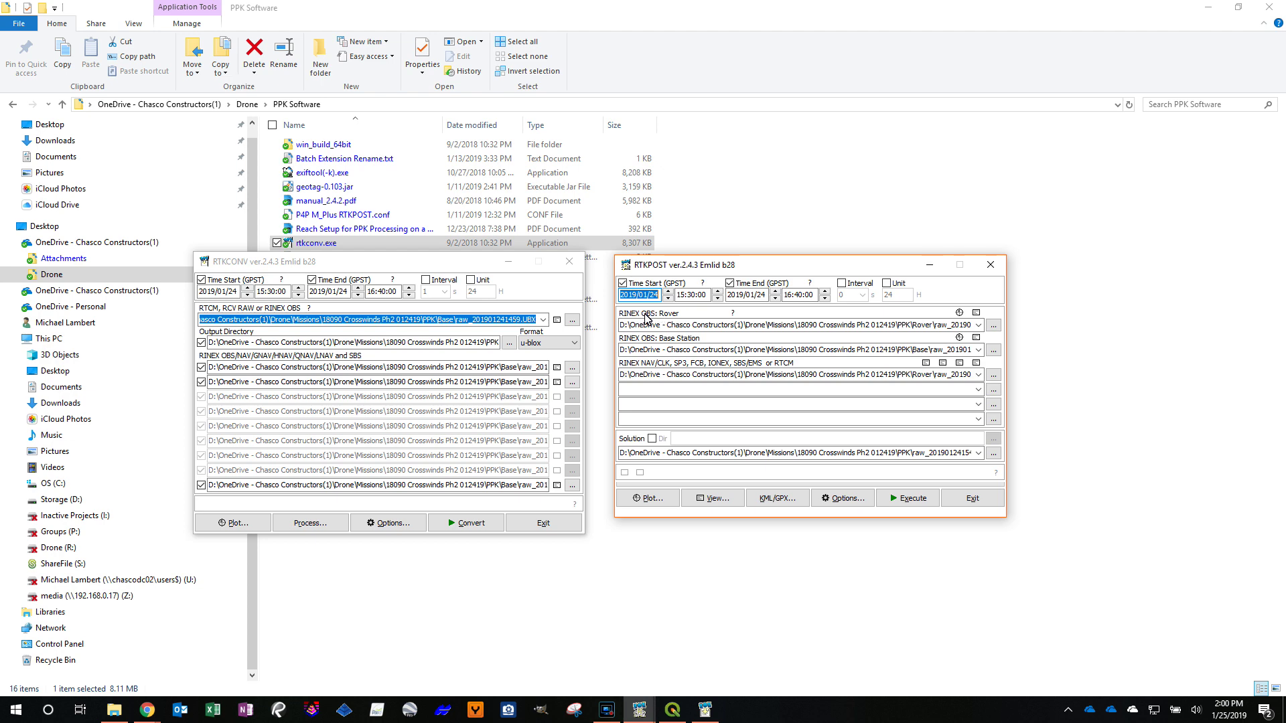
# - Load raw_201901241546.obs from the mission's PPK\Rover folder as the rover RINEX observation file
pyautogui.click(993, 325)
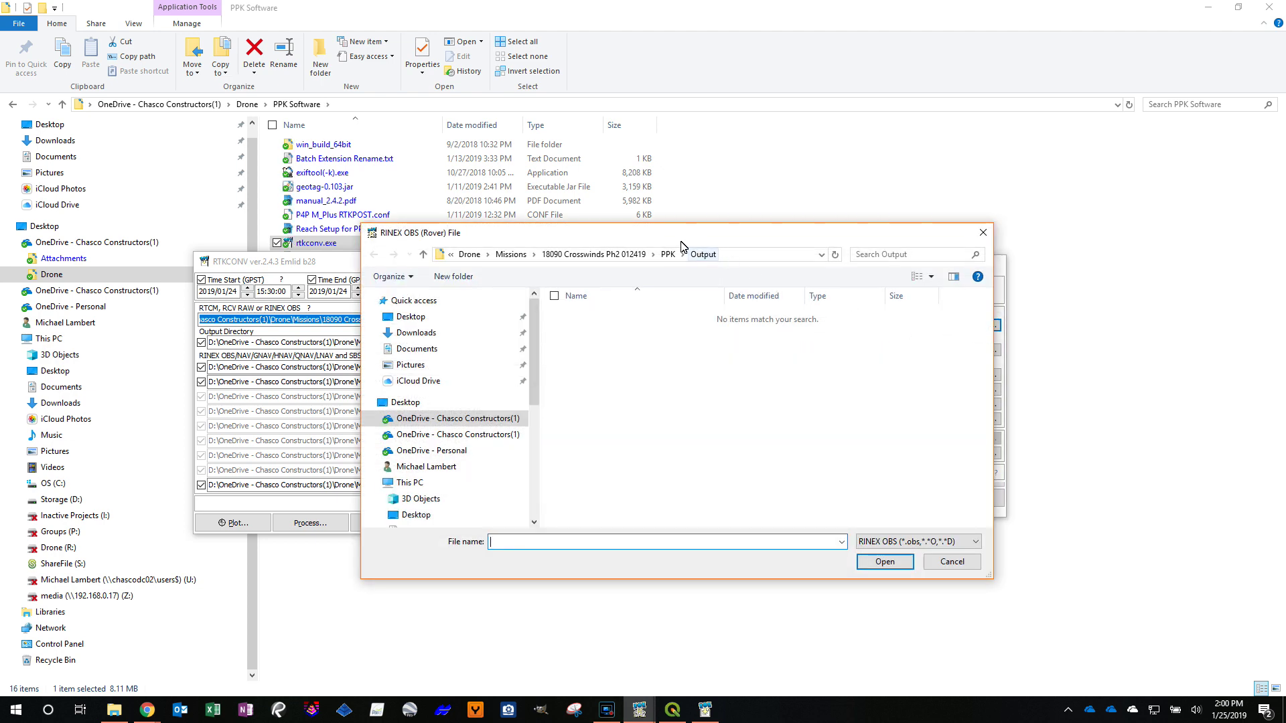
pyautogui.click(666, 255)
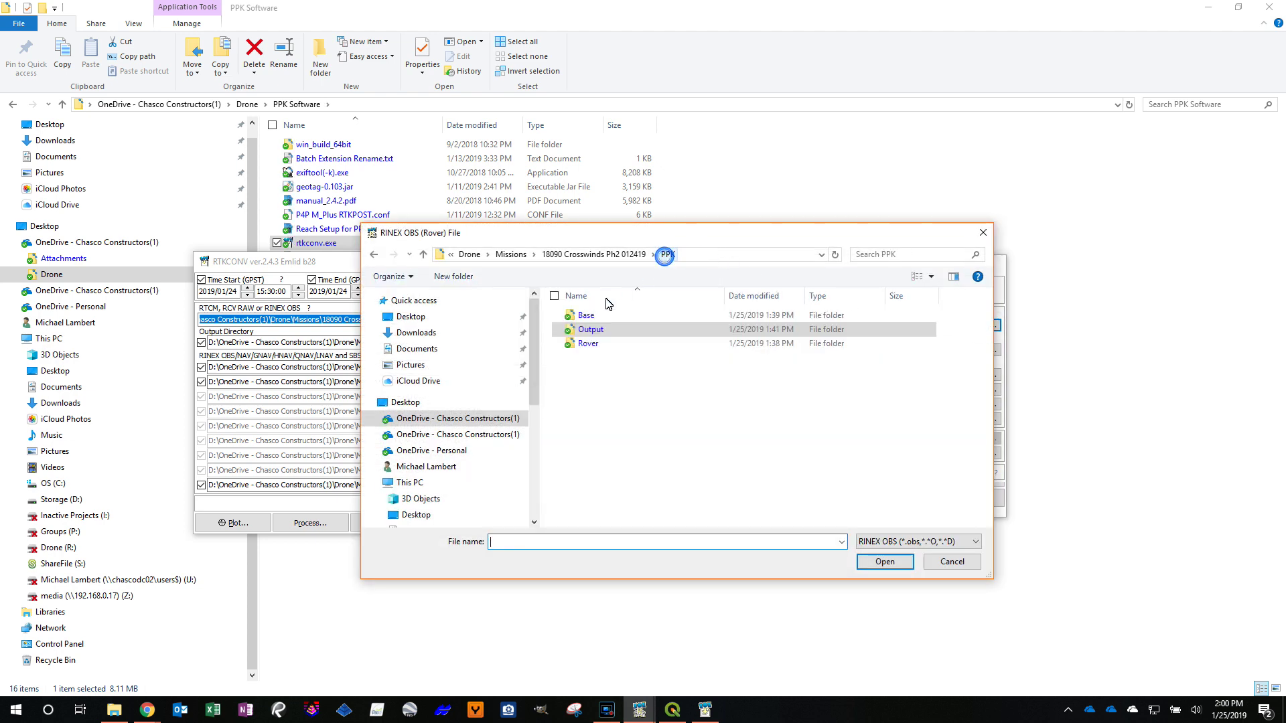
pyautogui.doubleClick(584, 343)
pyautogui.doubleClick(616, 315)
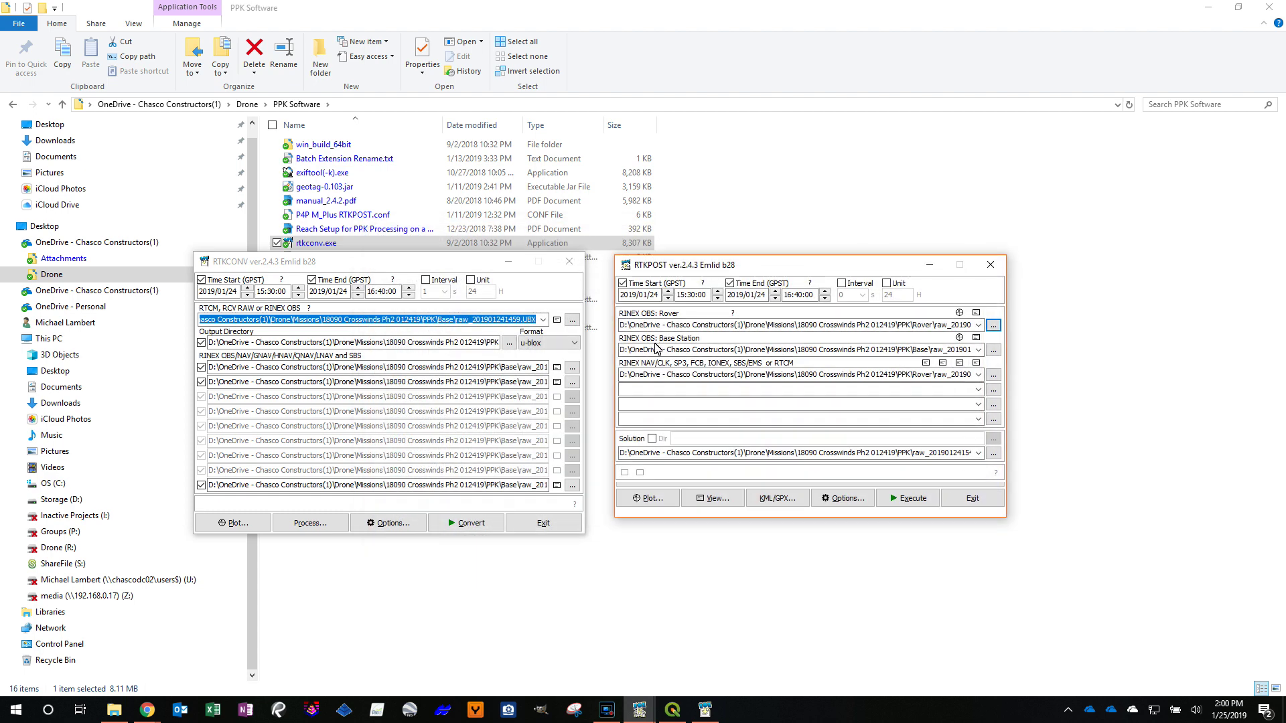
# - Load raw_201901241459.obs from the mission's PPK\Base folder as the base station RINEX observation file
pyautogui.click(993, 350)
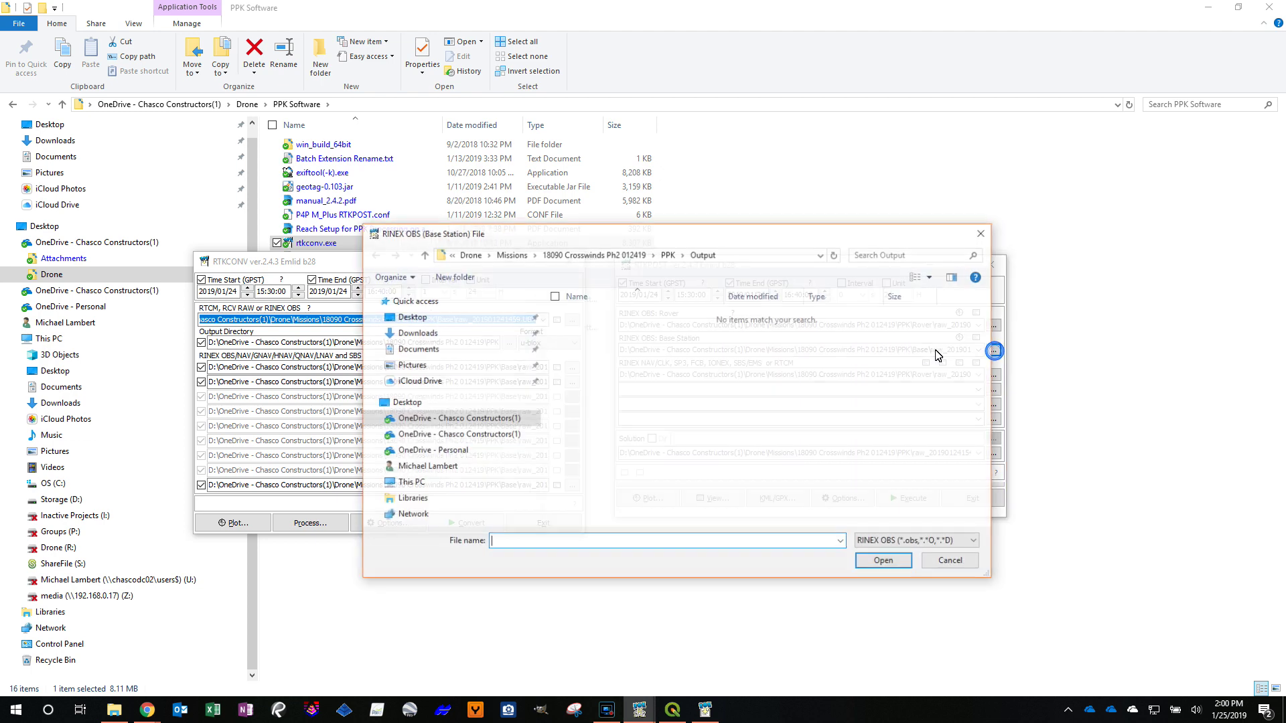
pyautogui.click(667, 254)
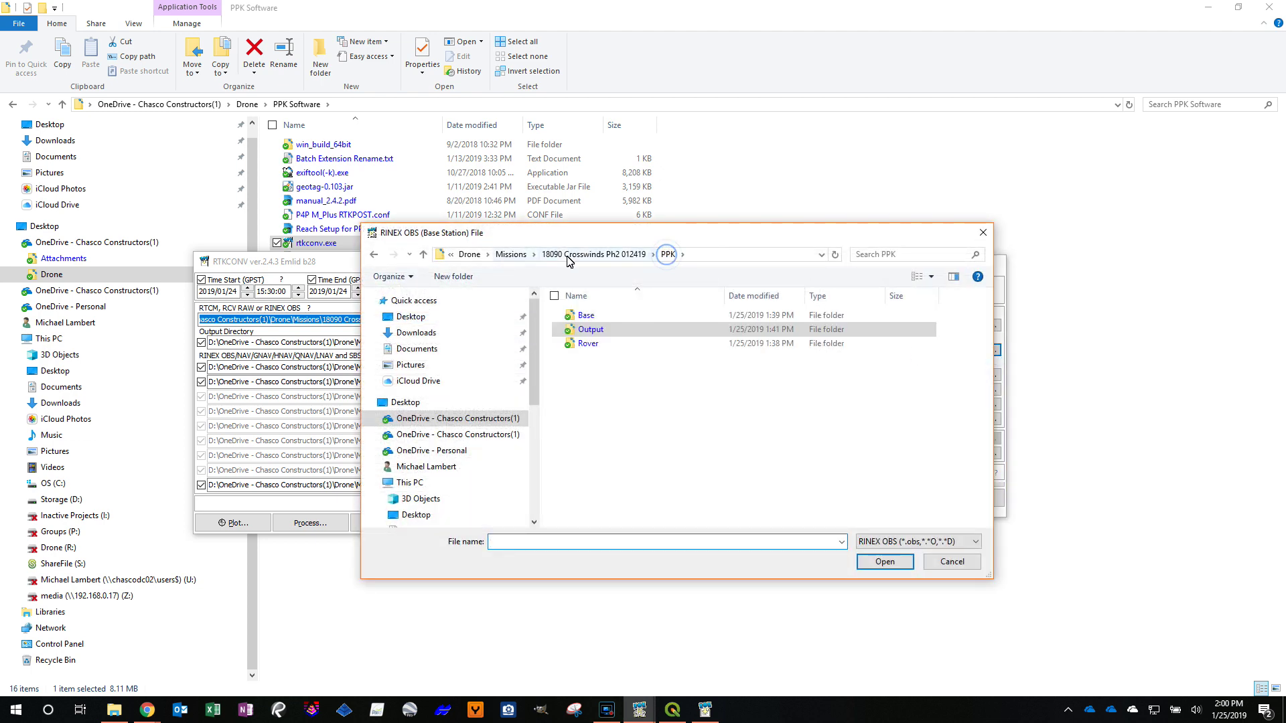
pyautogui.doubleClick(585, 315)
pyautogui.click(606, 315)
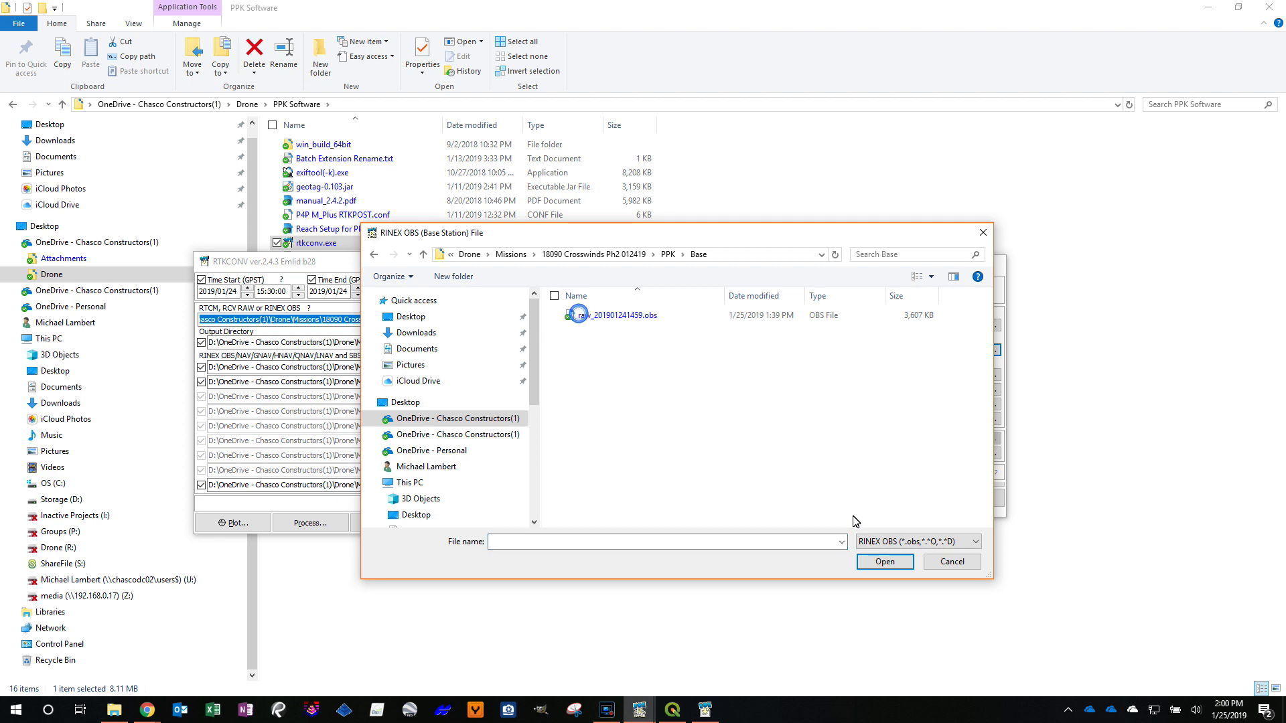
pyautogui.click(885, 561)
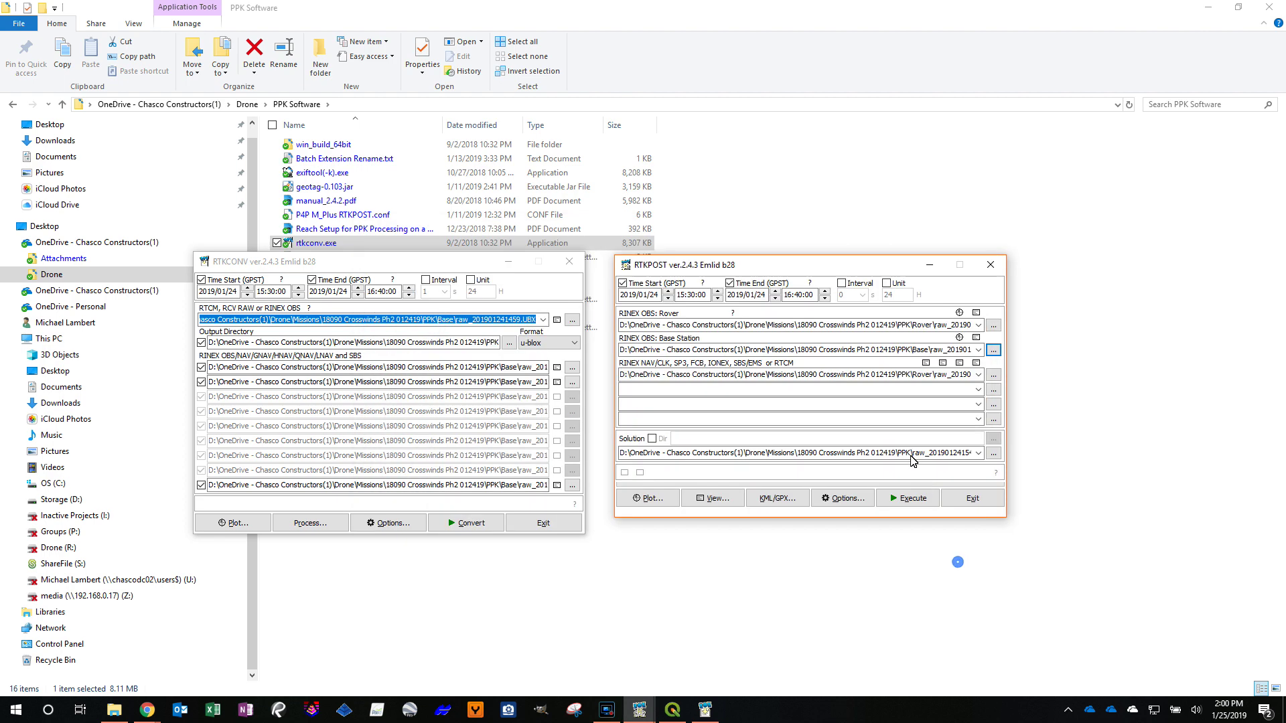
# - Check the navigation file in the PPK\Rover folder and the available file type filters, leaving the current file selected
pyautogui.click(992, 377)
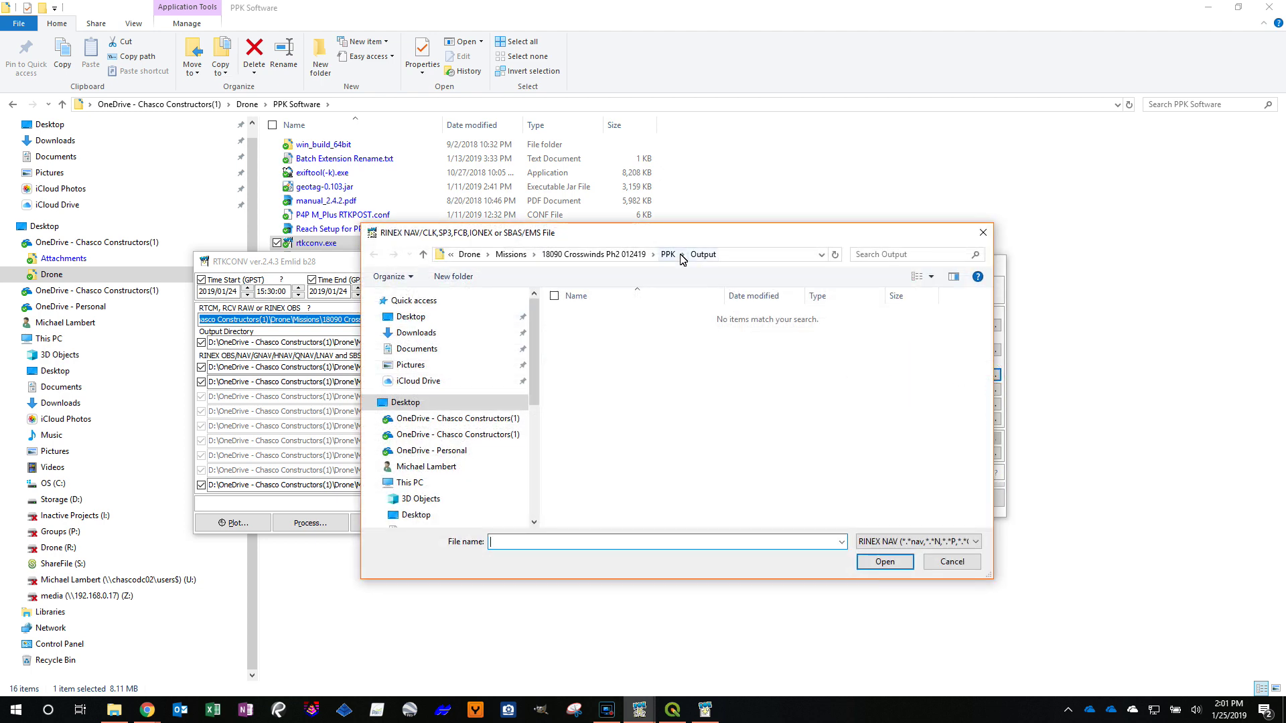
pyautogui.click(677, 257)
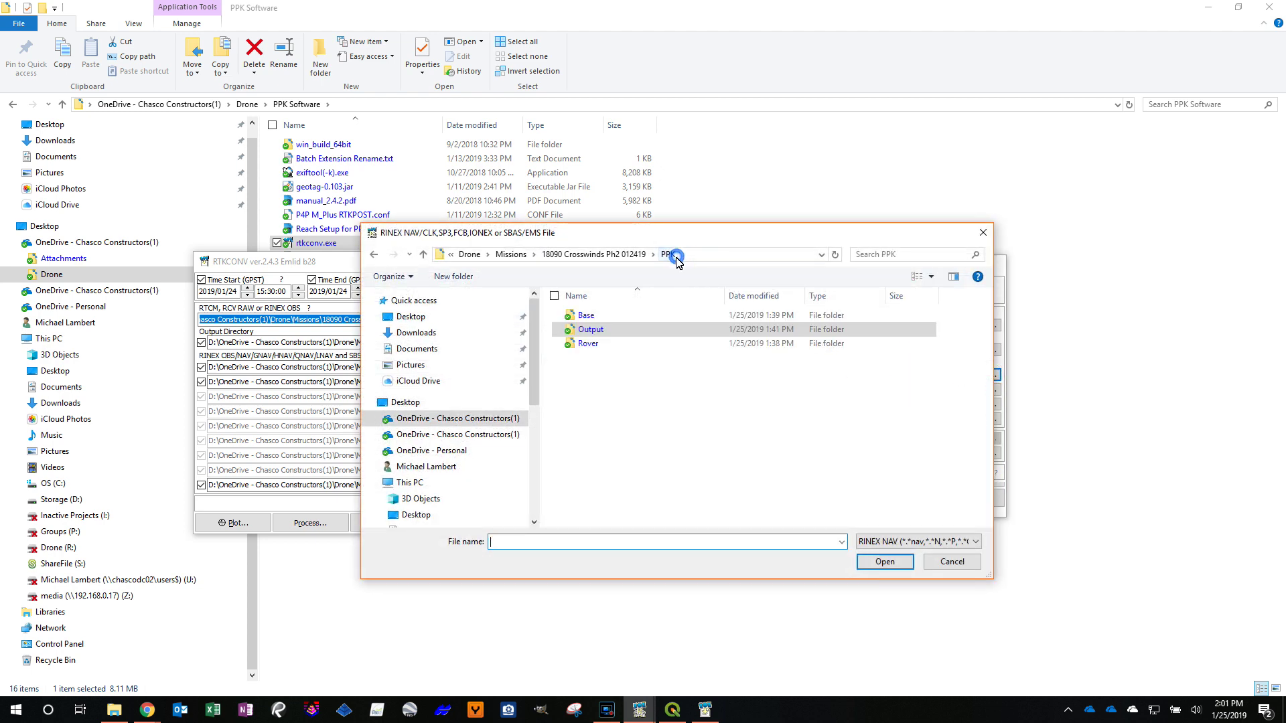
pyautogui.doubleClick(588, 344)
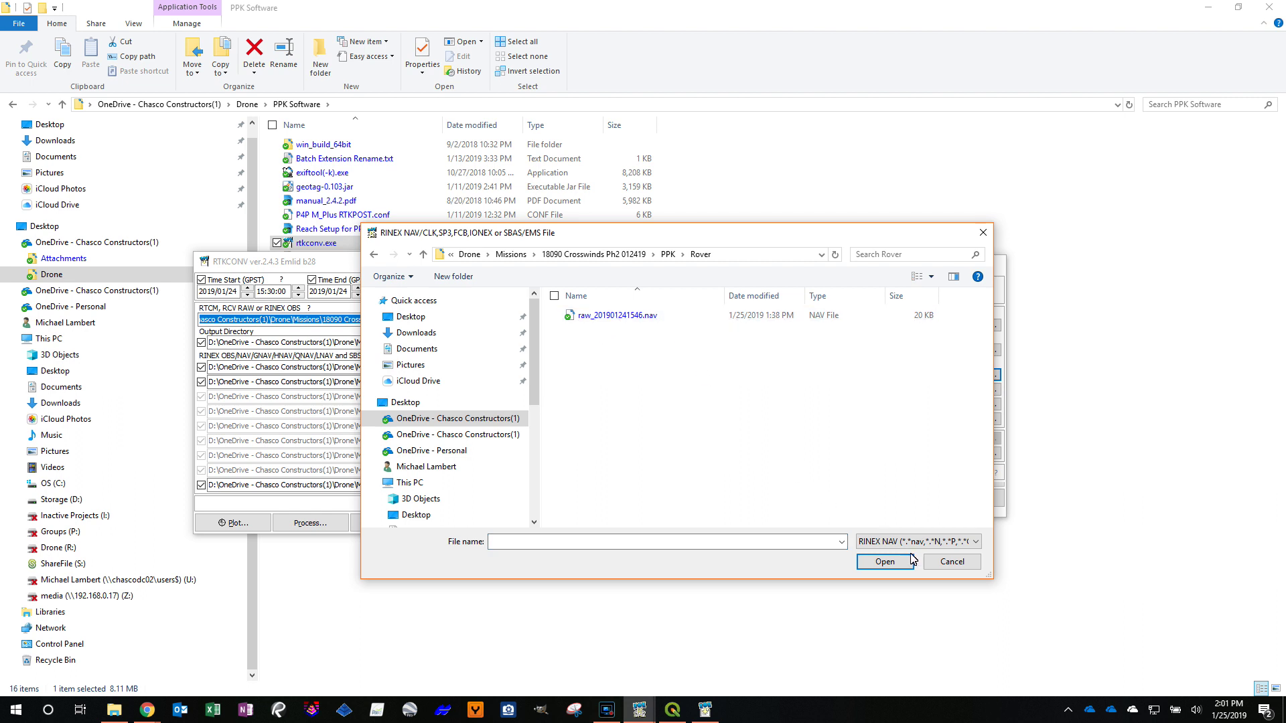
pyautogui.click(927, 543)
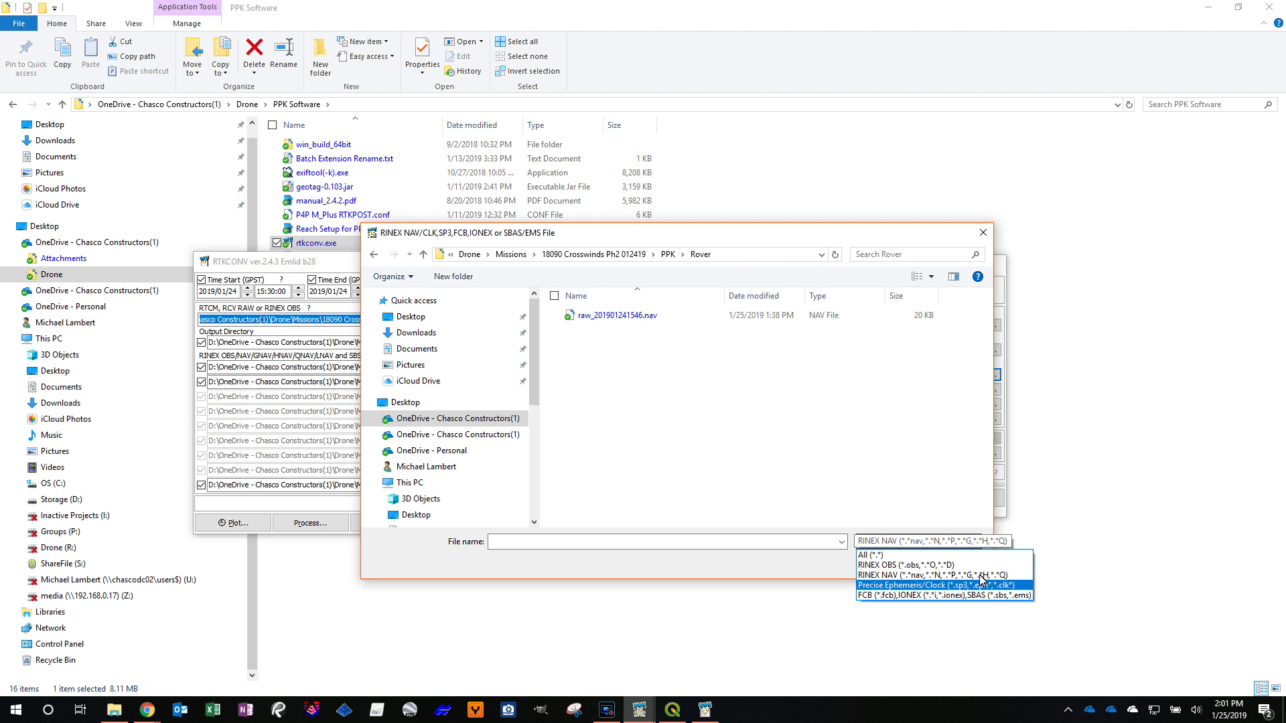
pyautogui.click(800, 569)
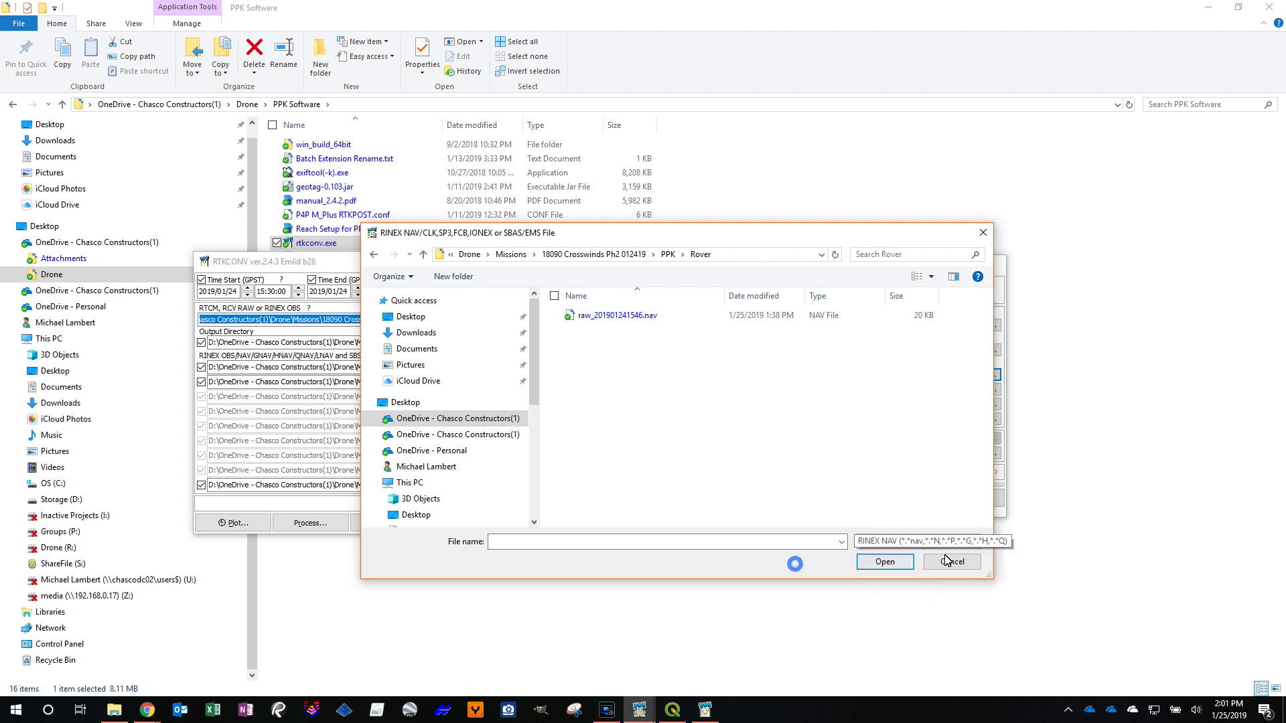
pyautogui.click(954, 563)
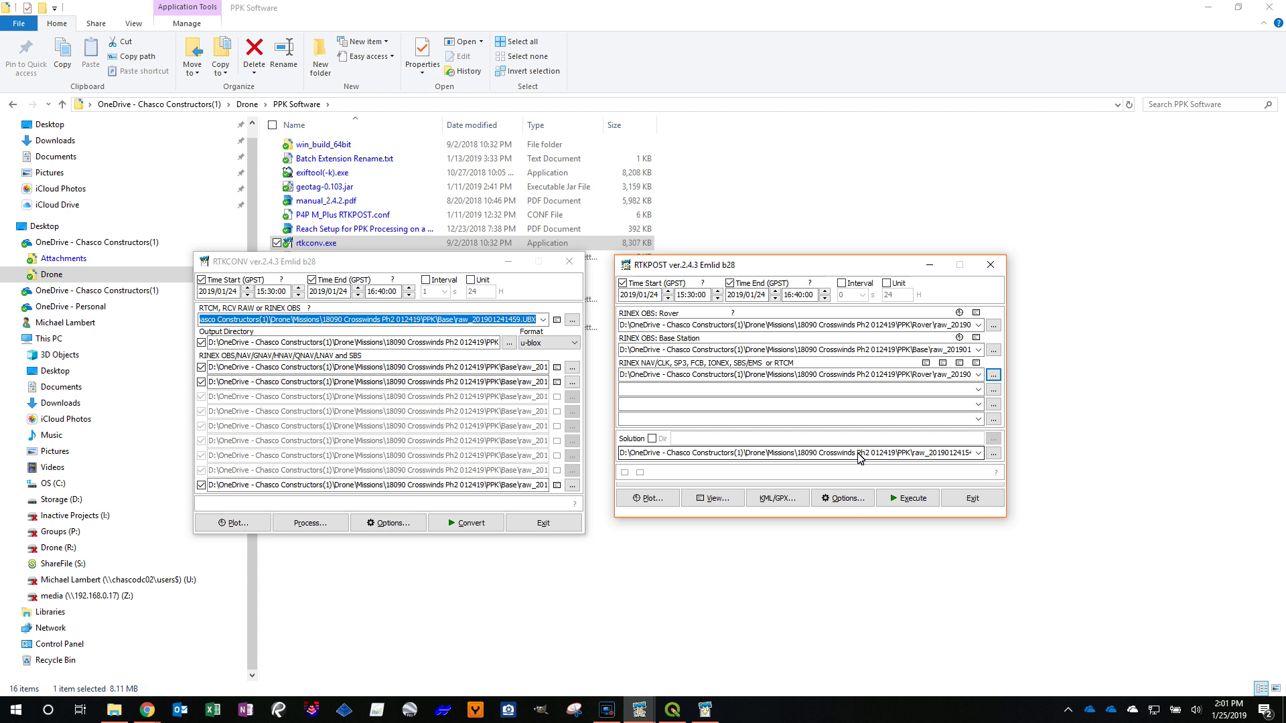
# - Set the solution file to raw_201901241546.pos in the mission's PPK\Output folder, reusing the existing solution file name
pyautogui.click(916, 457)
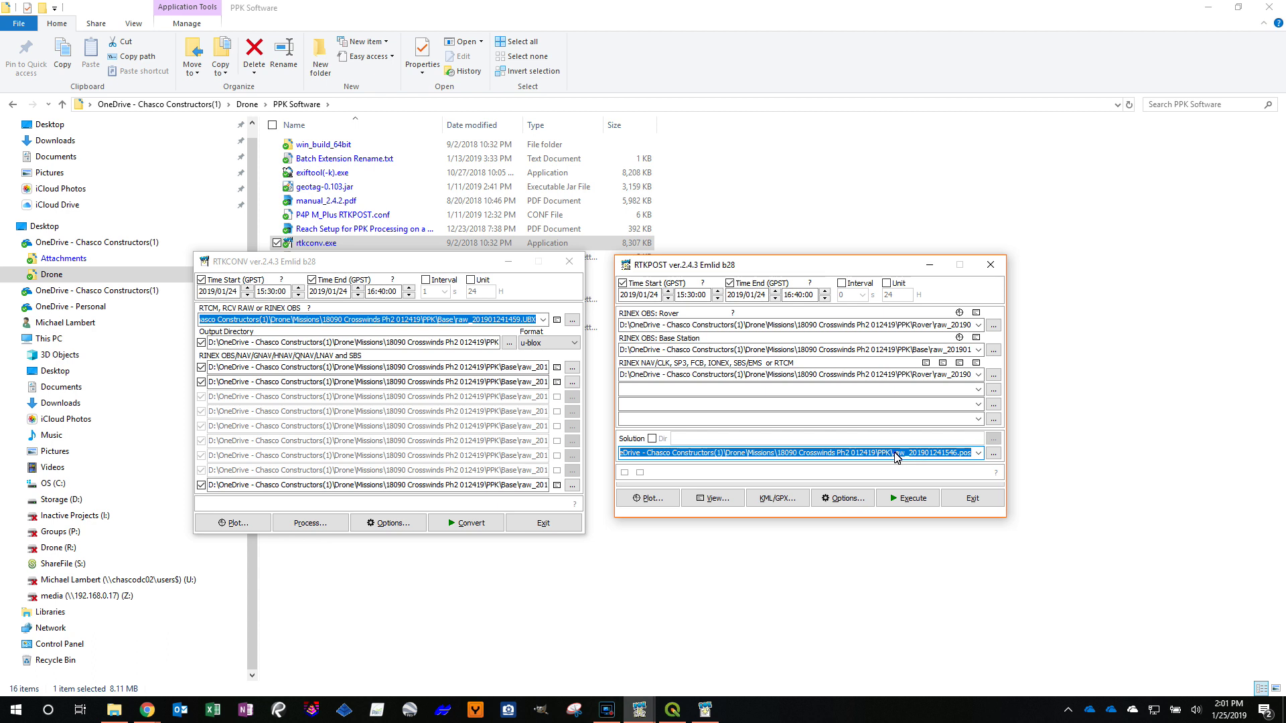
pyautogui.click(895, 454)
pyautogui.moveTo(894, 456); pyautogui.dragTo(1010, 467)
pyautogui.hotkey('ctrl', 'c')
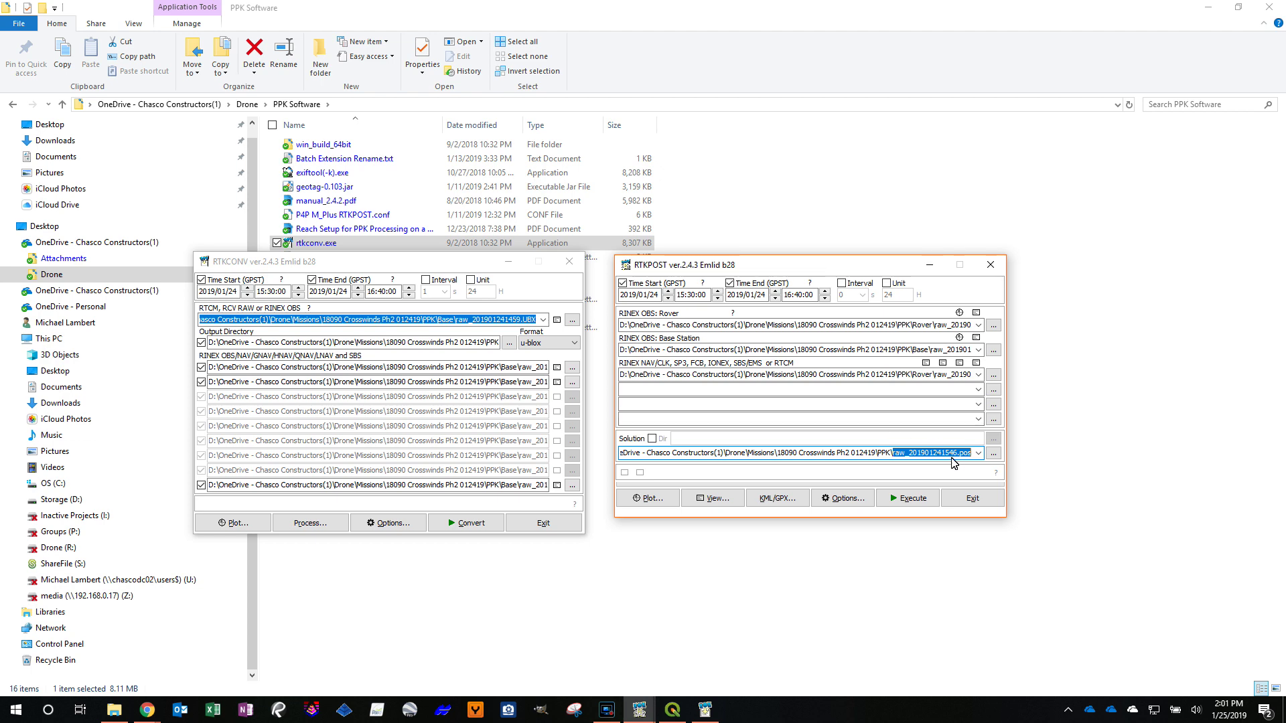
pyautogui.click(993, 453)
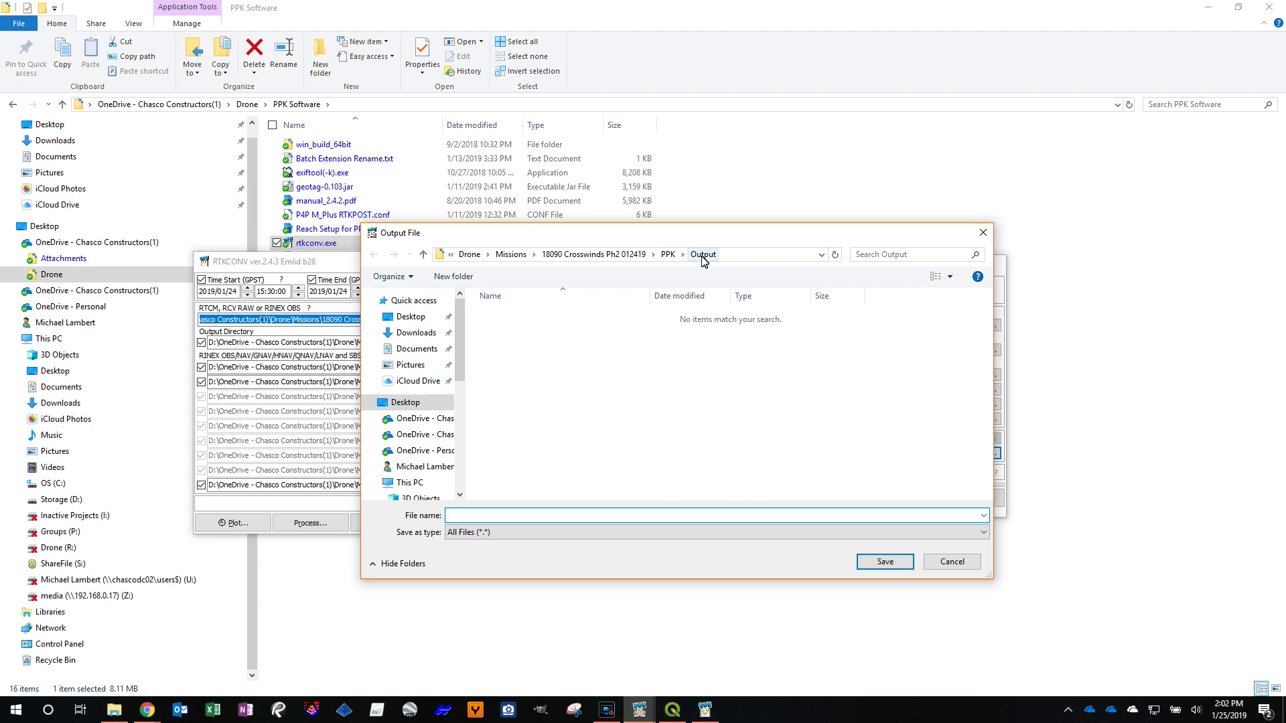
pyautogui.click(495, 516)
pyautogui.hotkey('ctrl', 'v')
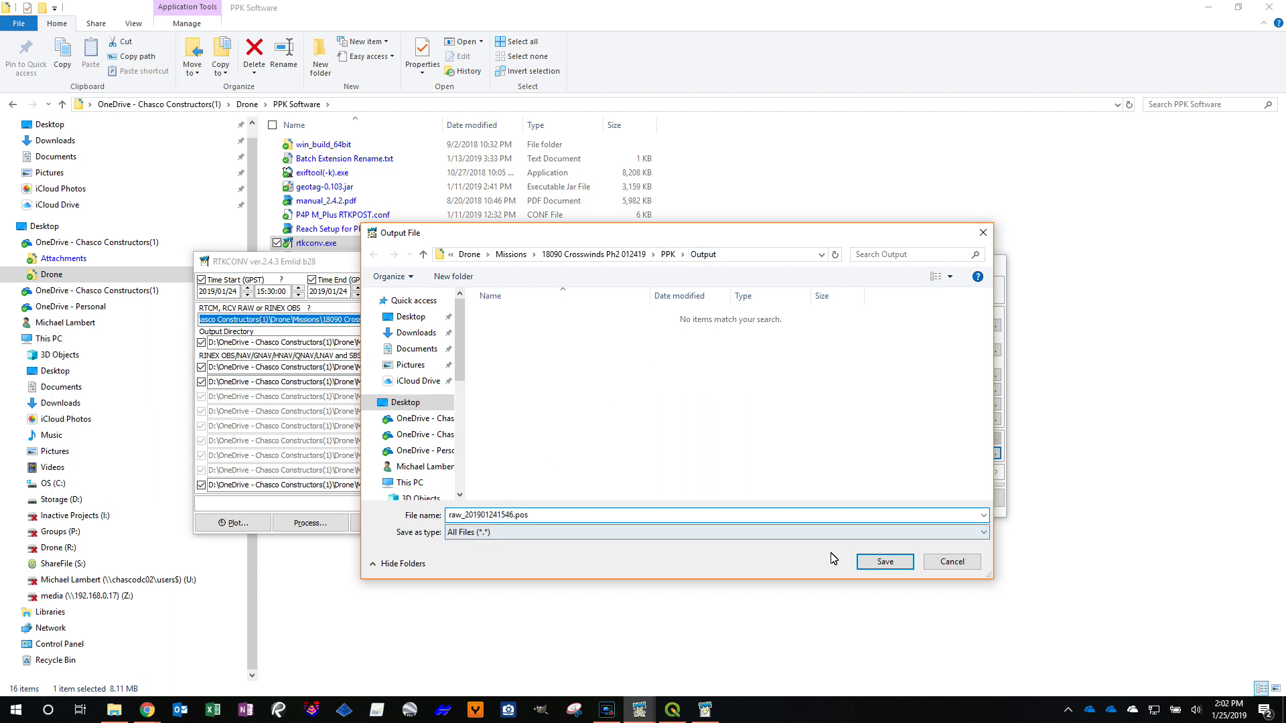
pyautogui.click(884, 562)
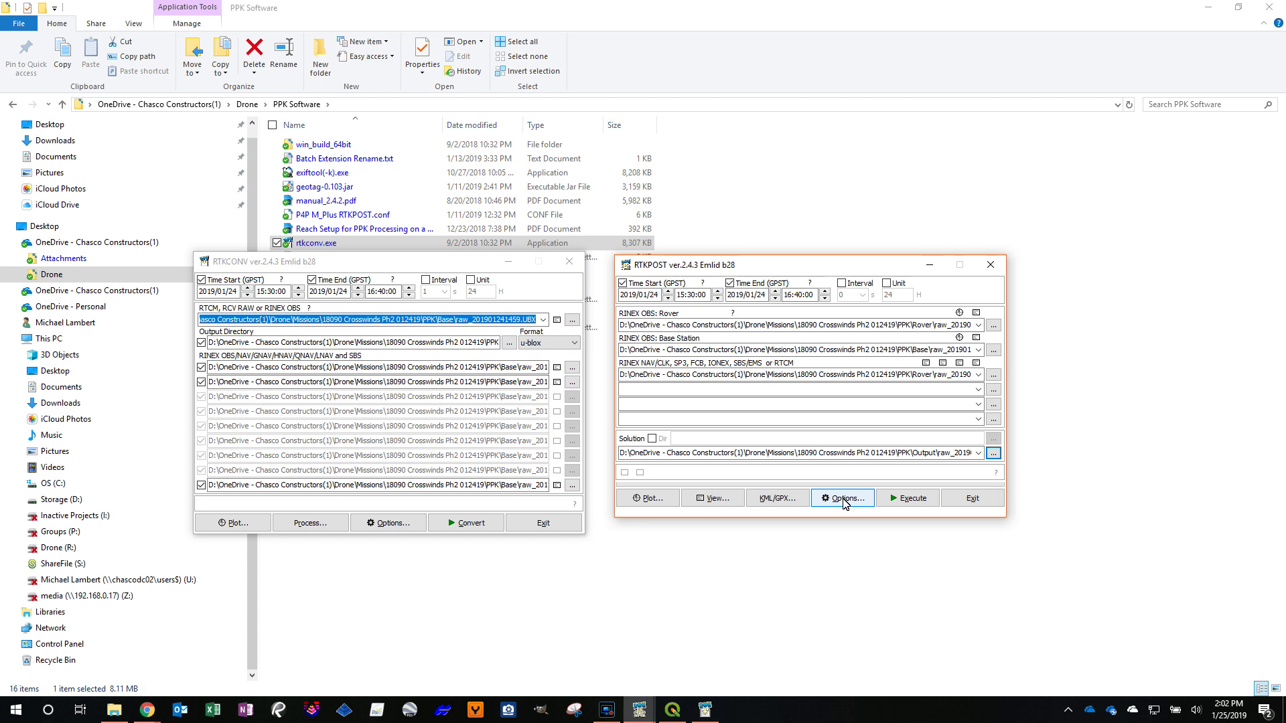
# - Review the RTKPOST processing options, including the frequency choices and the ambiguity resolution, output and statistics settings, leaving every value as it is
pyautogui.click(843, 504)
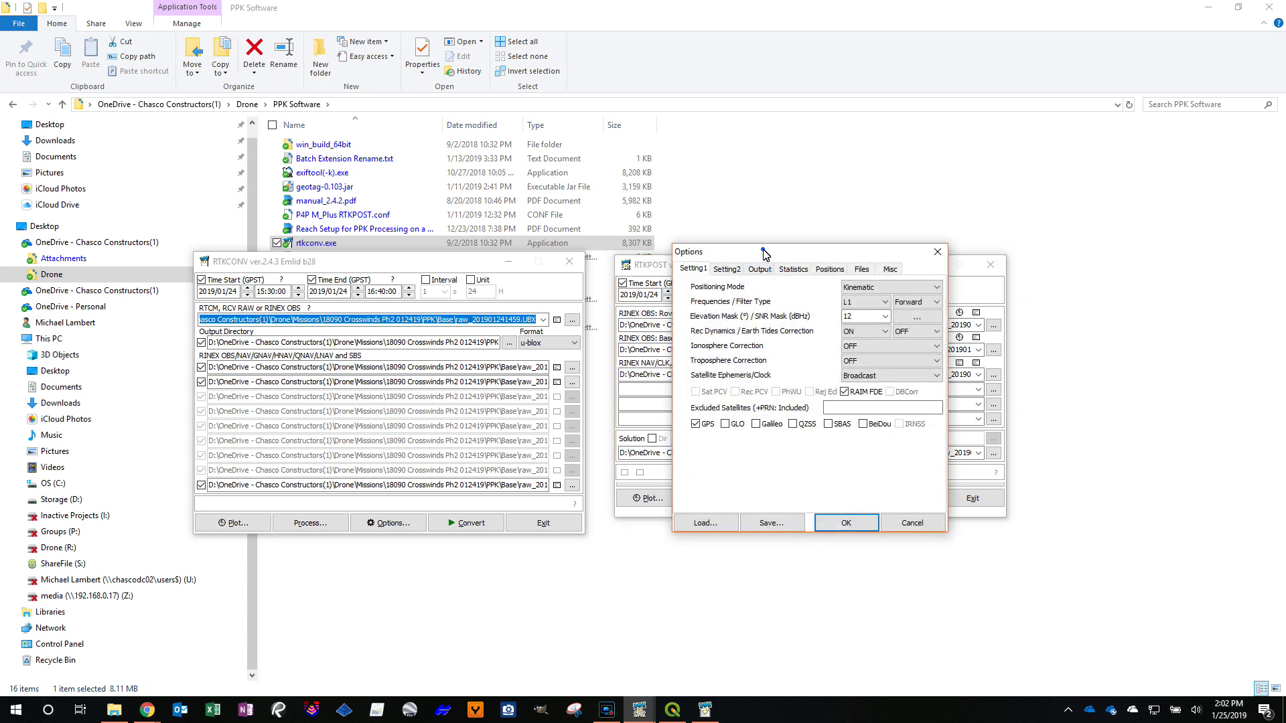
pyautogui.moveTo(763, 249); pyautogui.dragTo(732, 242)
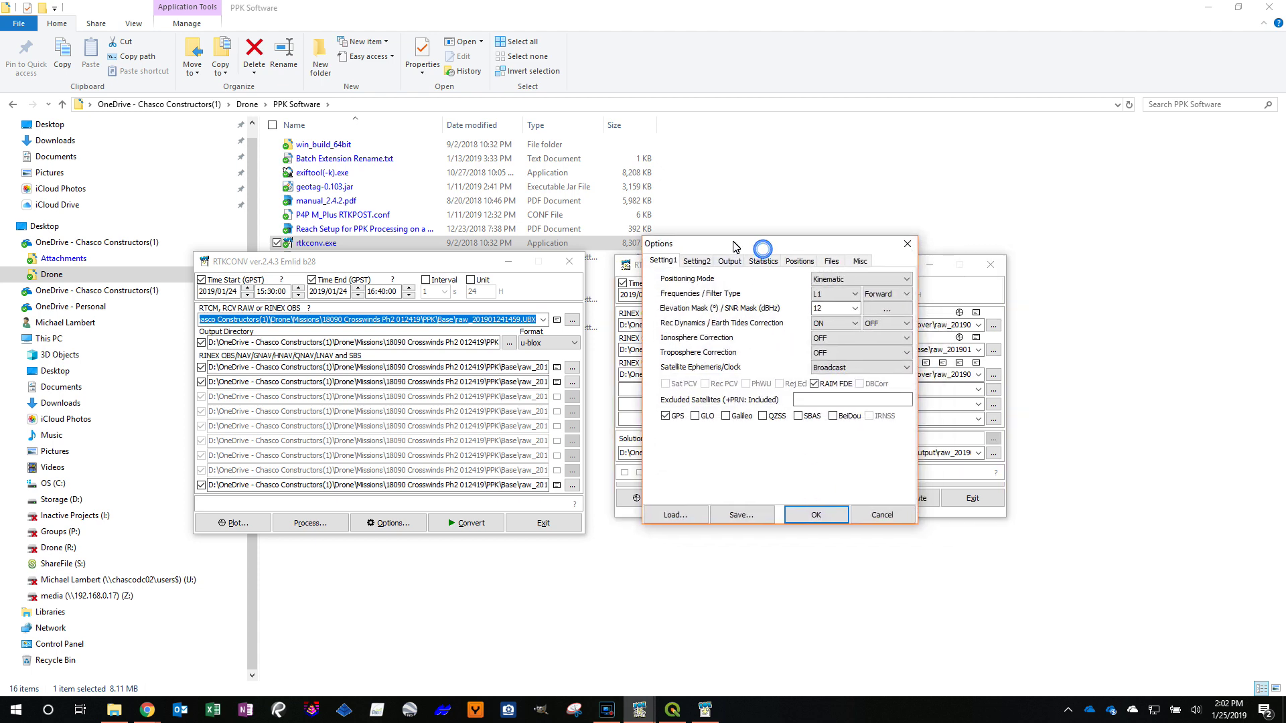
pyautogui.click(827, 299)
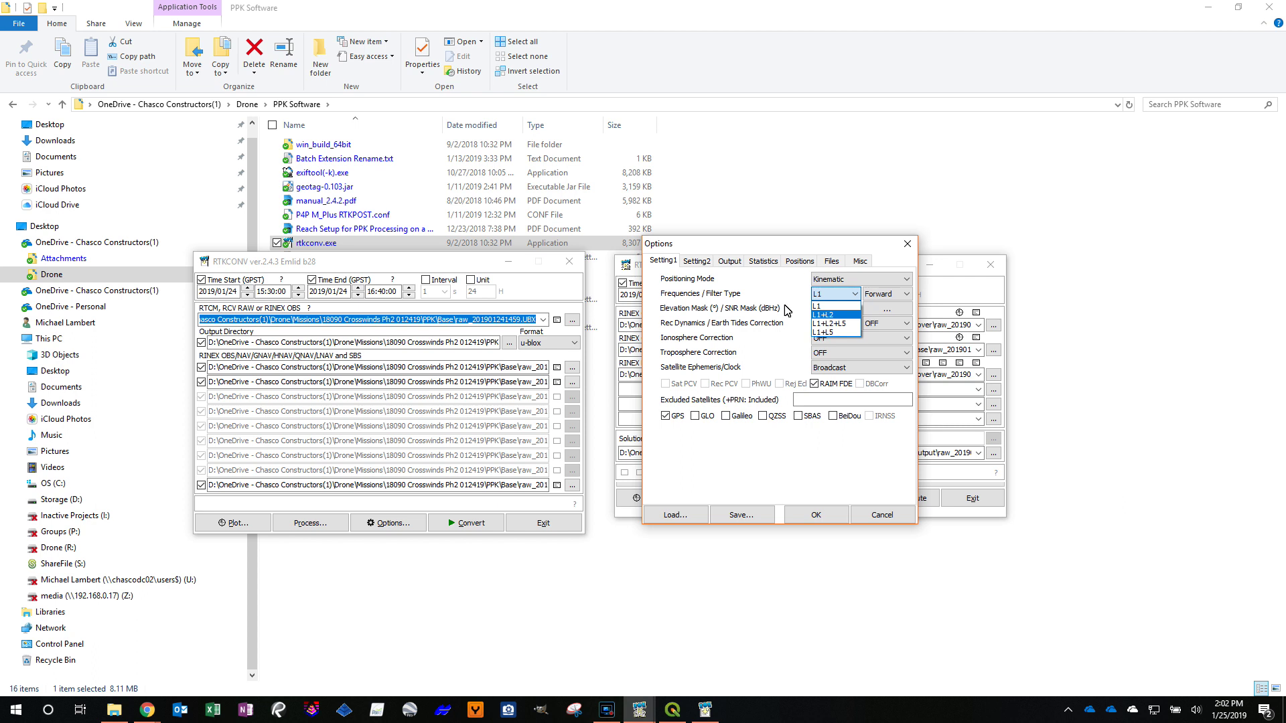
pyautogui.click(764, 302)
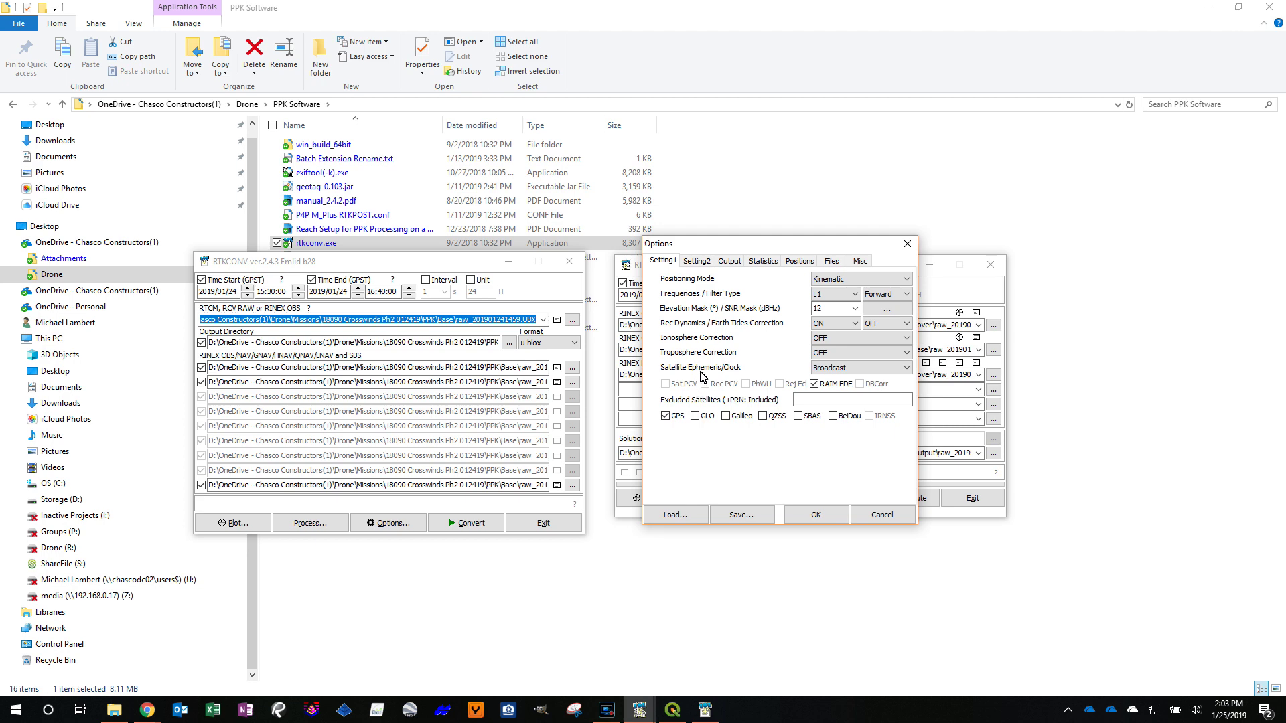
pyautogui.click(698, 262)
pyautogui.click(741, 267)
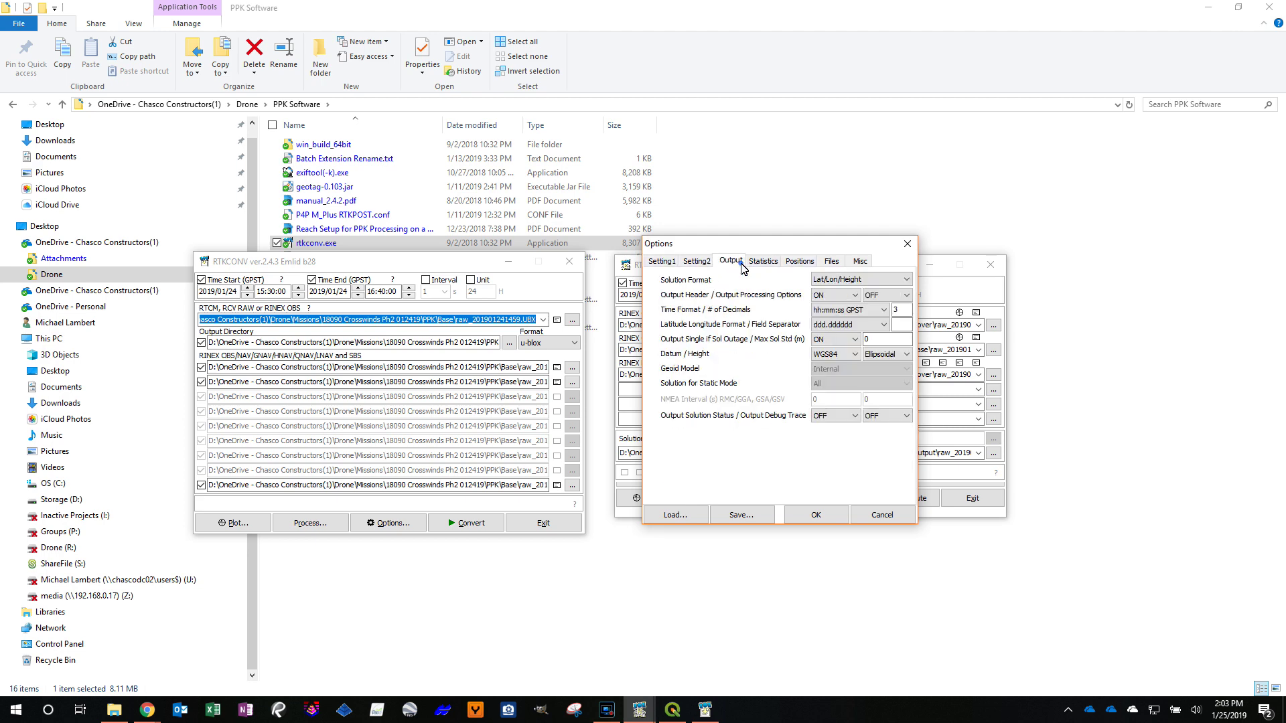
pyautogui.click(703, 261)
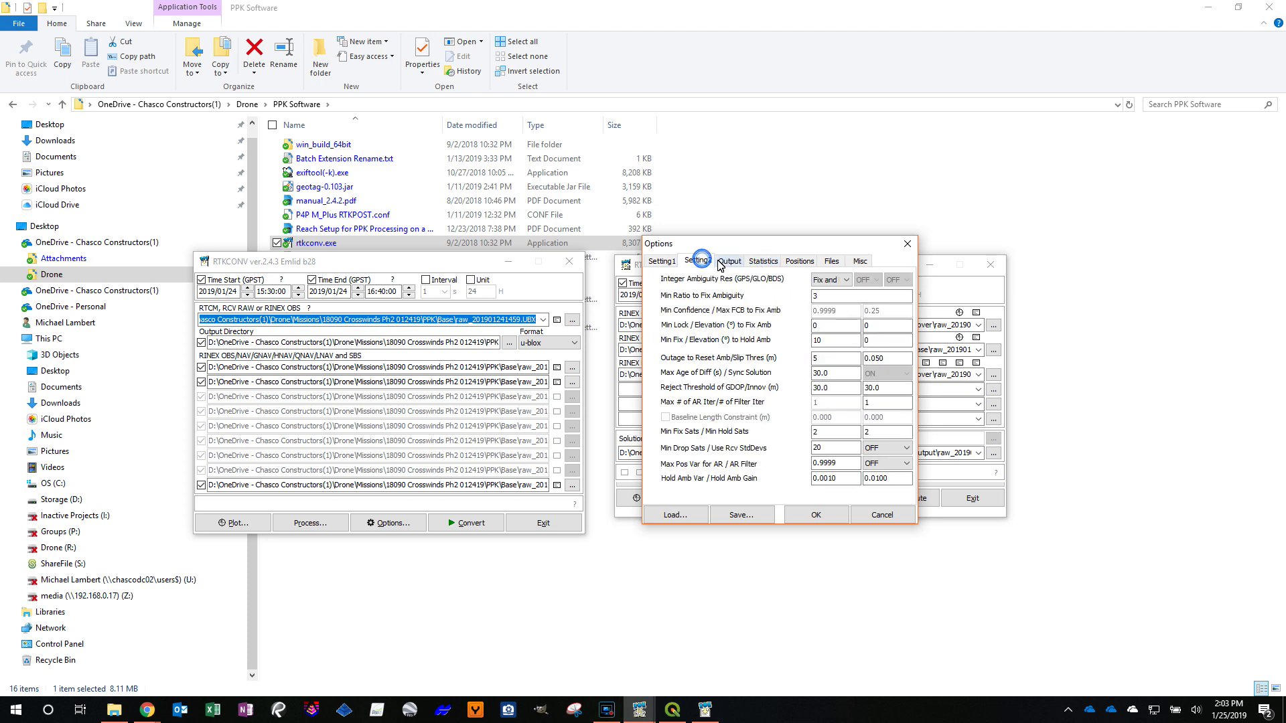
pyautogui.click(724, 262)
pyautogui.click(775, 267)
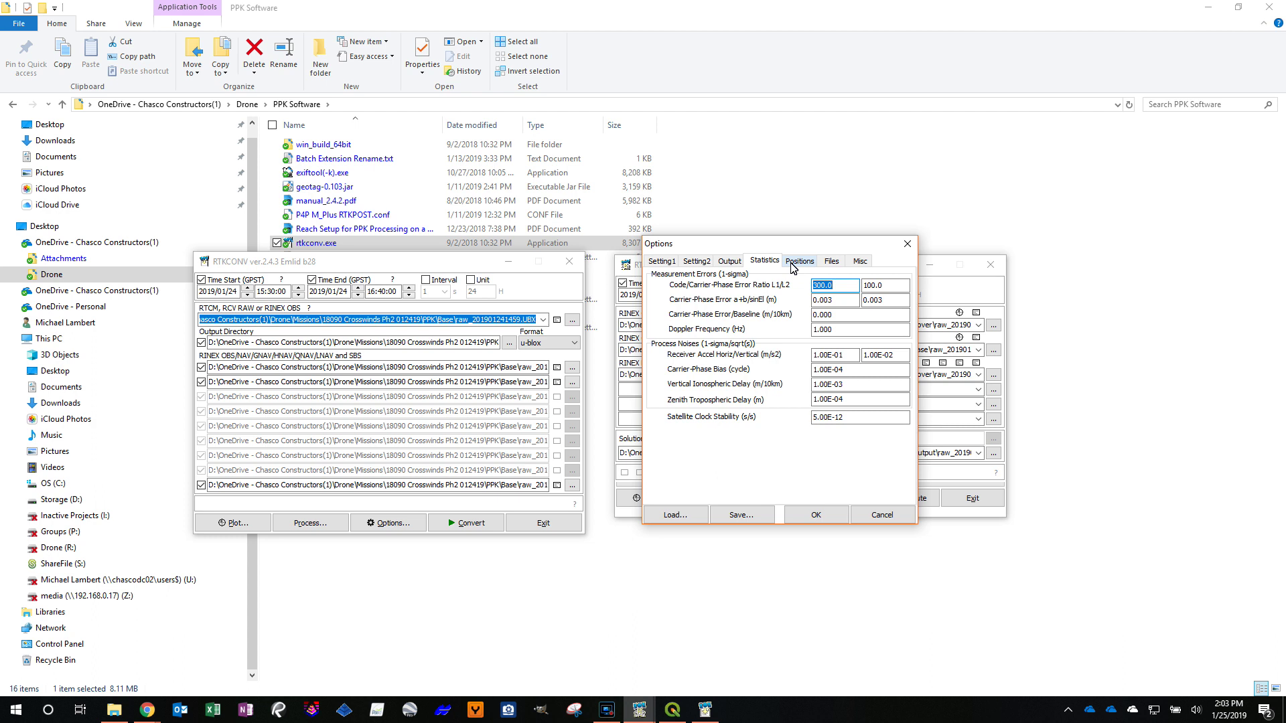
# - Try Lat/Lon/Height (deg/m) as the base station position type in the options, then restore RINEX Header Position
pyautogui.click(793, 268)
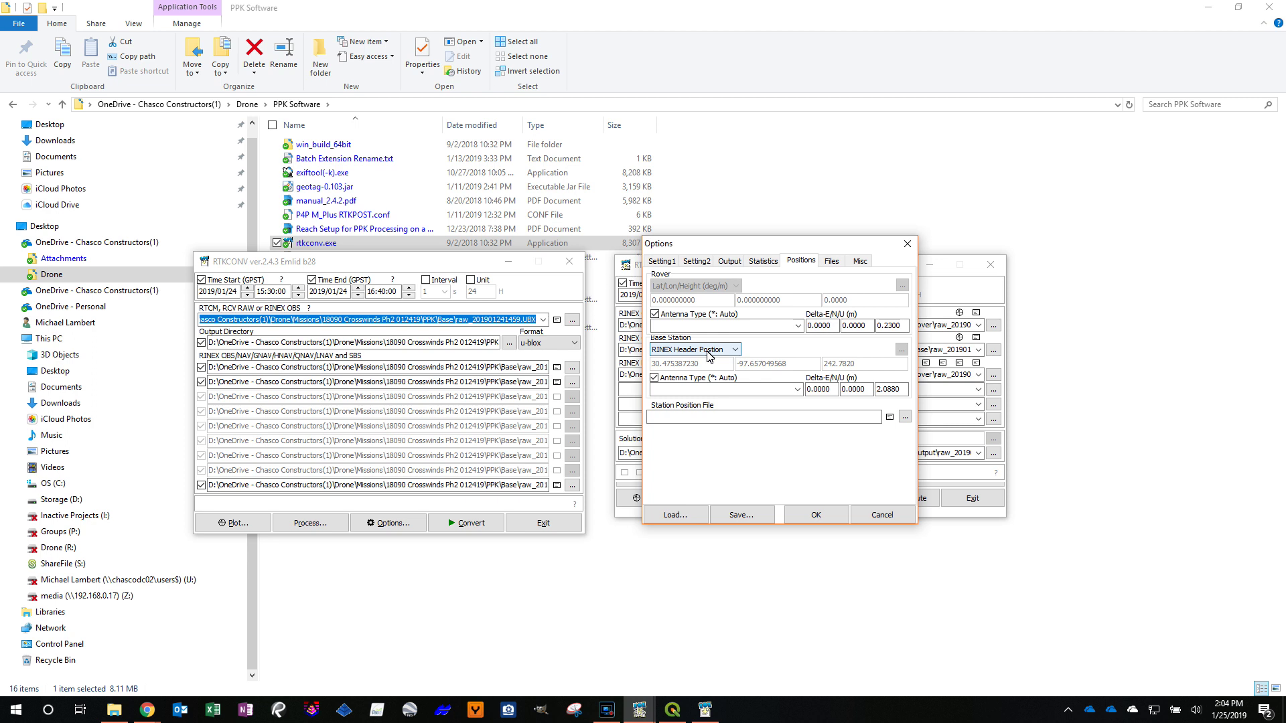
pyautogui.click(707, 351)
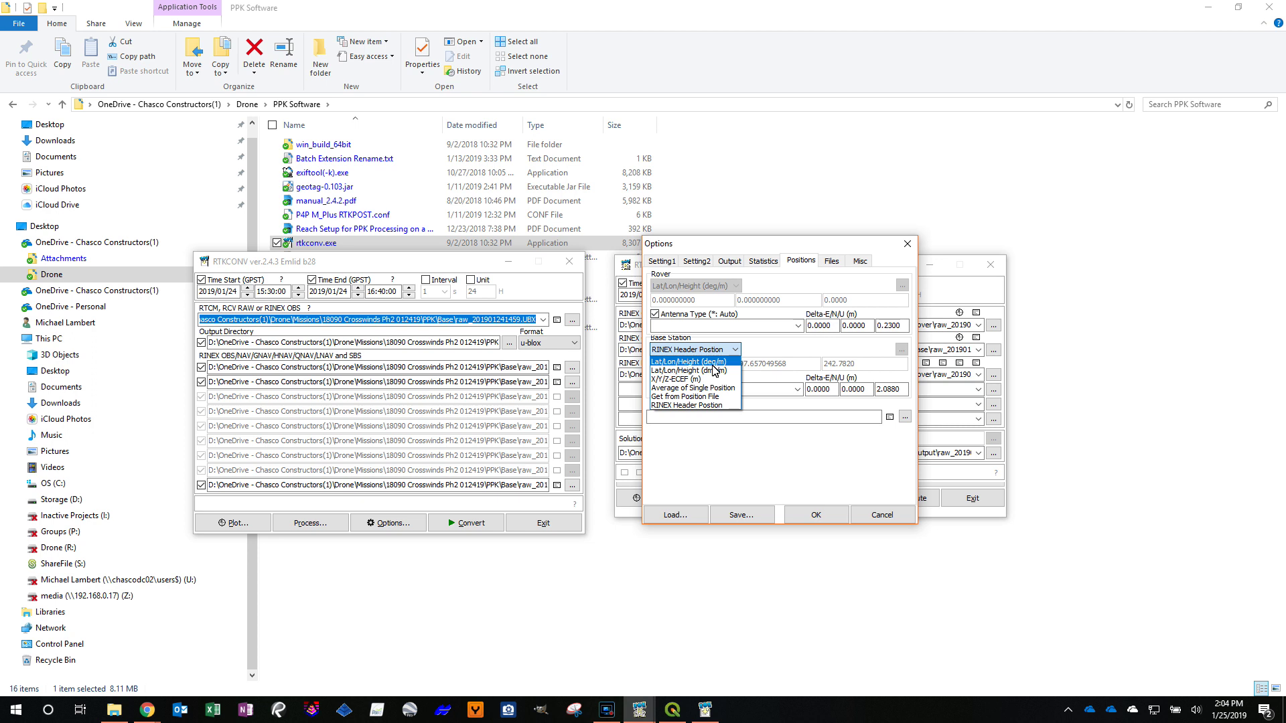
pyautogui.click(716, 363)
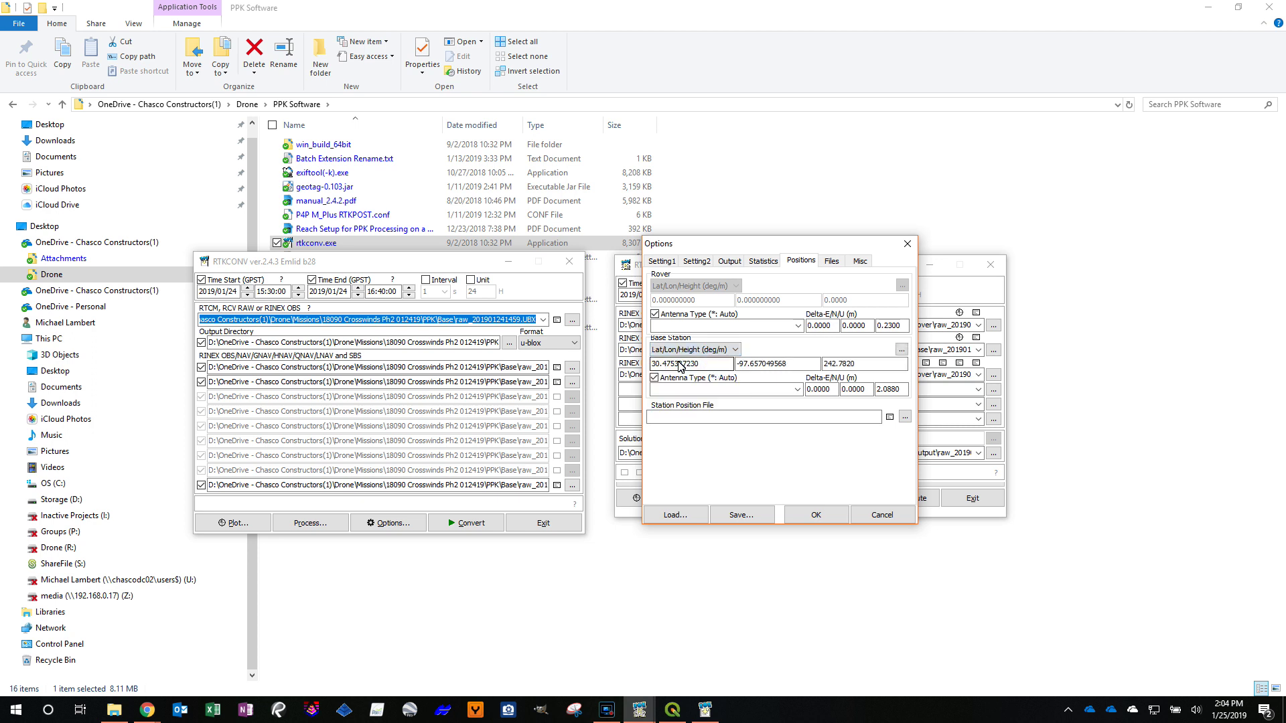
pyautogui.click(726, 350)
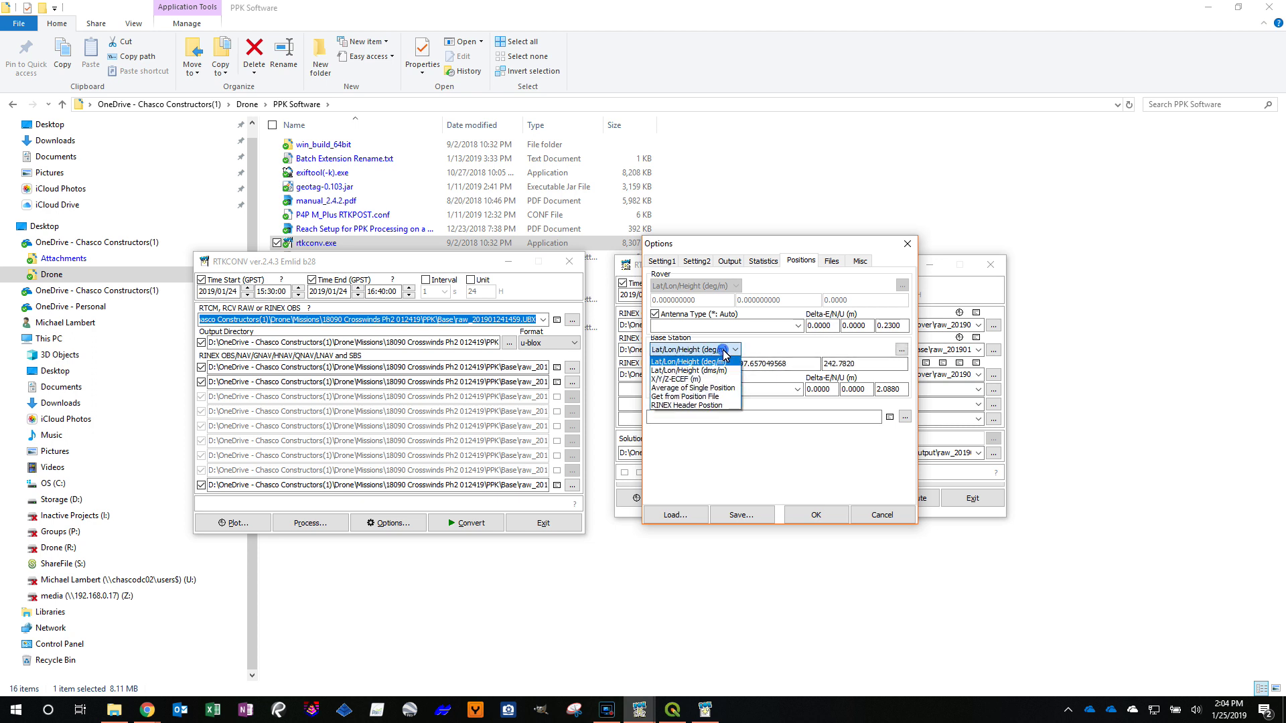
pyautogui.click(687, 405)
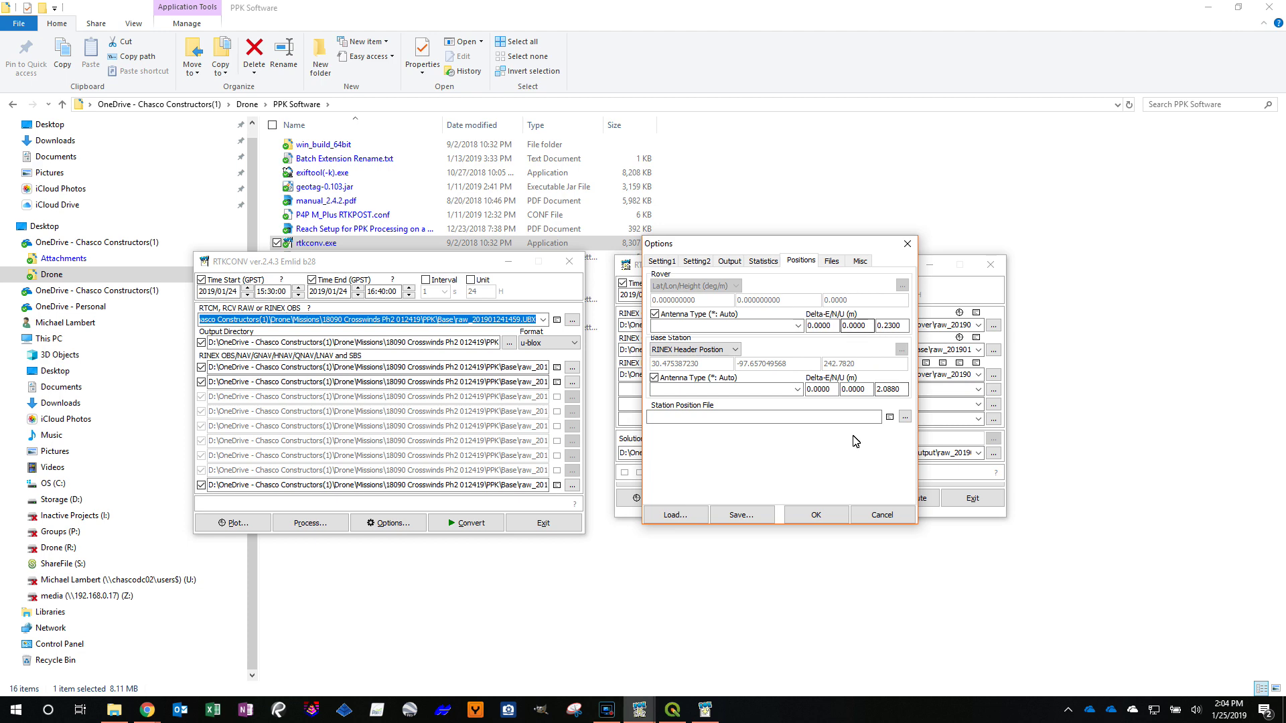
# - Accept the processing options and execute the PPK position solution for the loaded rover and base files
pyautogui.click(822, 515)
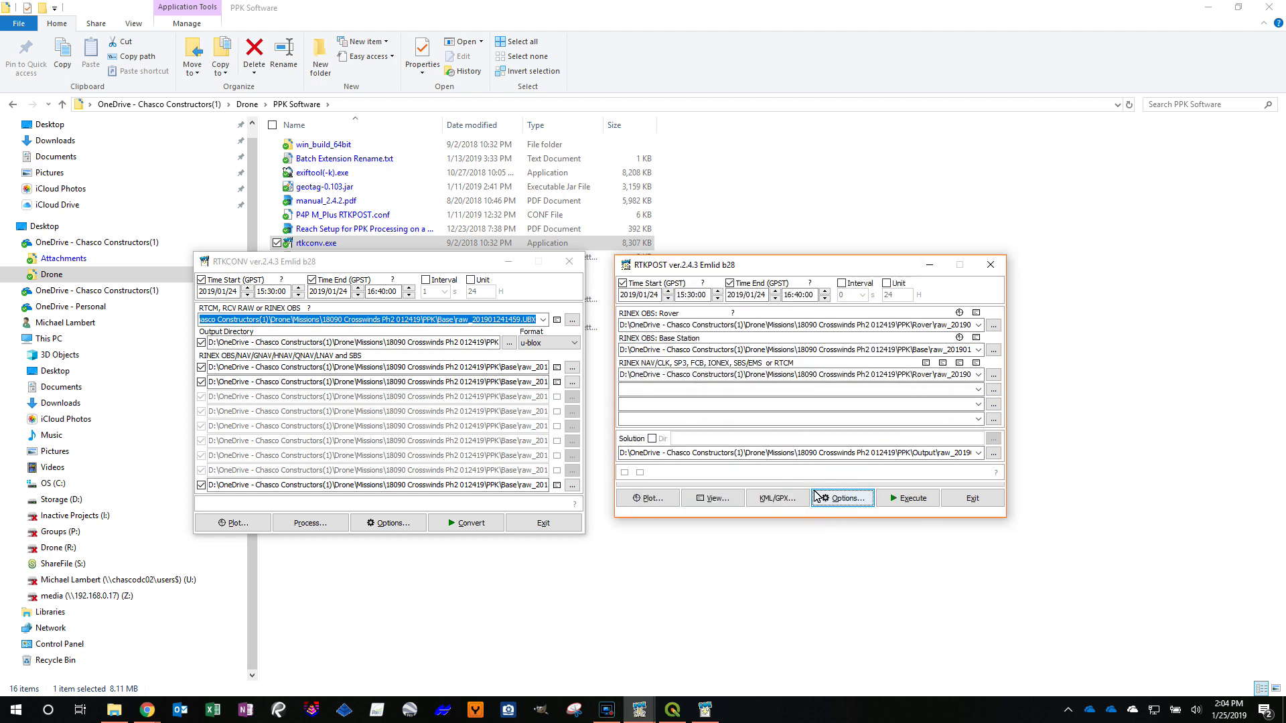
pyautogui.click(911, 505)
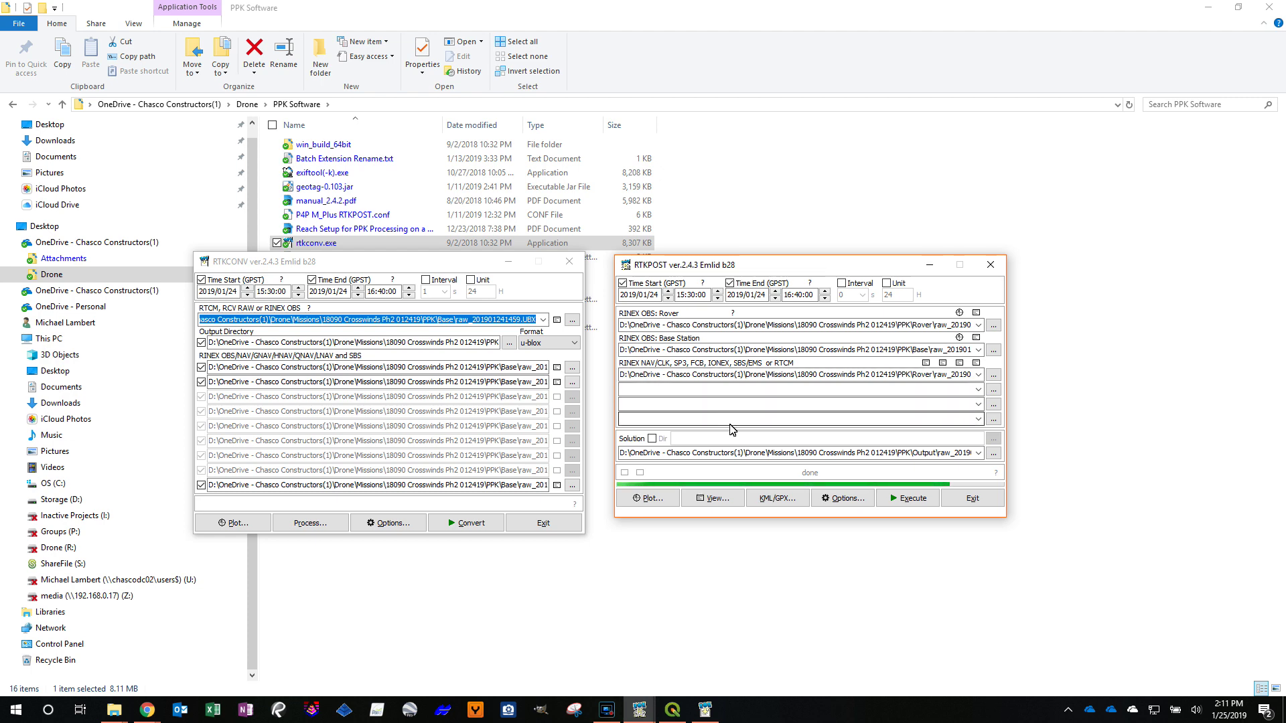
# - Switch to File Explorer and check the solution files in the 18090 Crosswinds Ph2 012419 mission's PPK\Output folder, then minimize that window
pyautogui.click(434, 618)
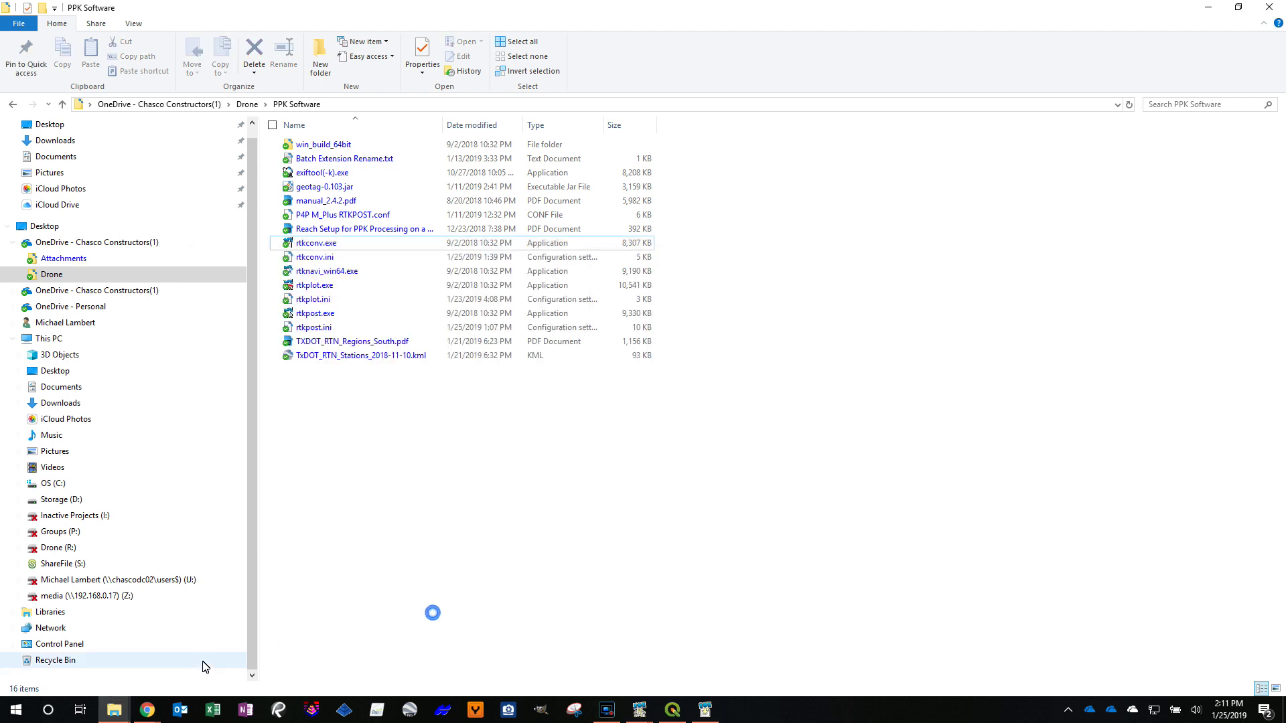
pyautogui.moveTo(117, 715)
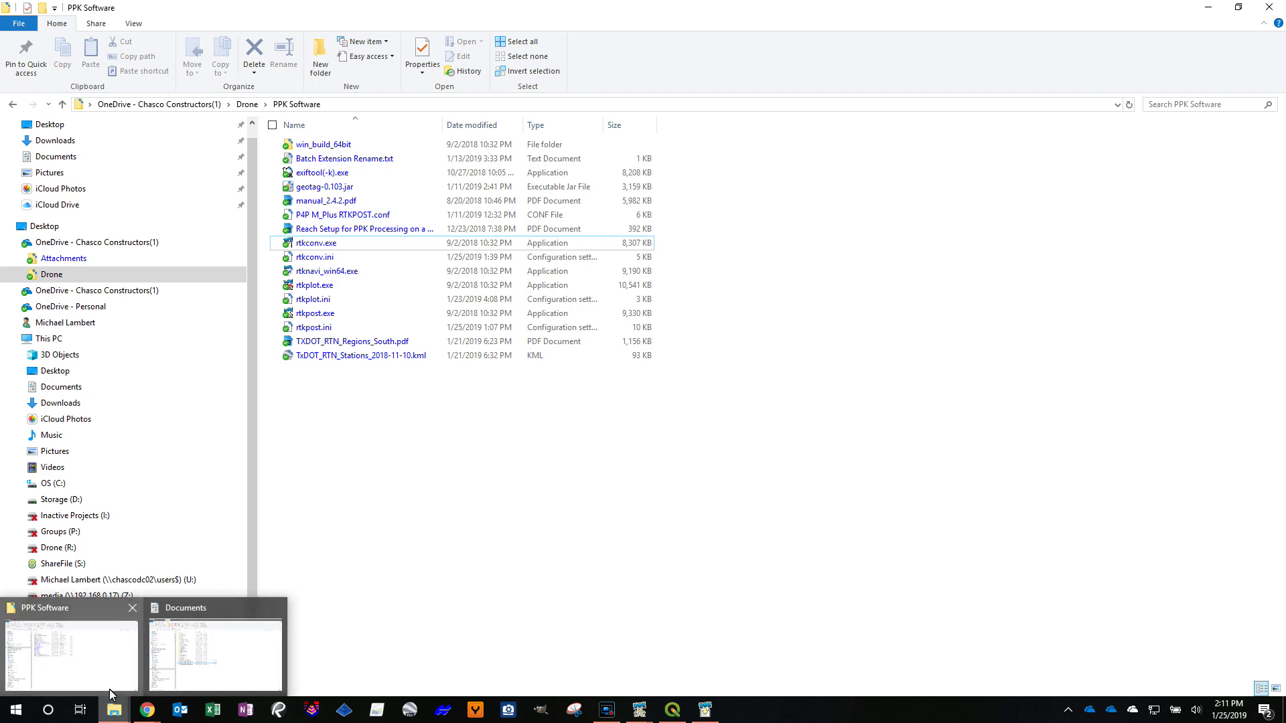
pyautogui.click(194, 613)
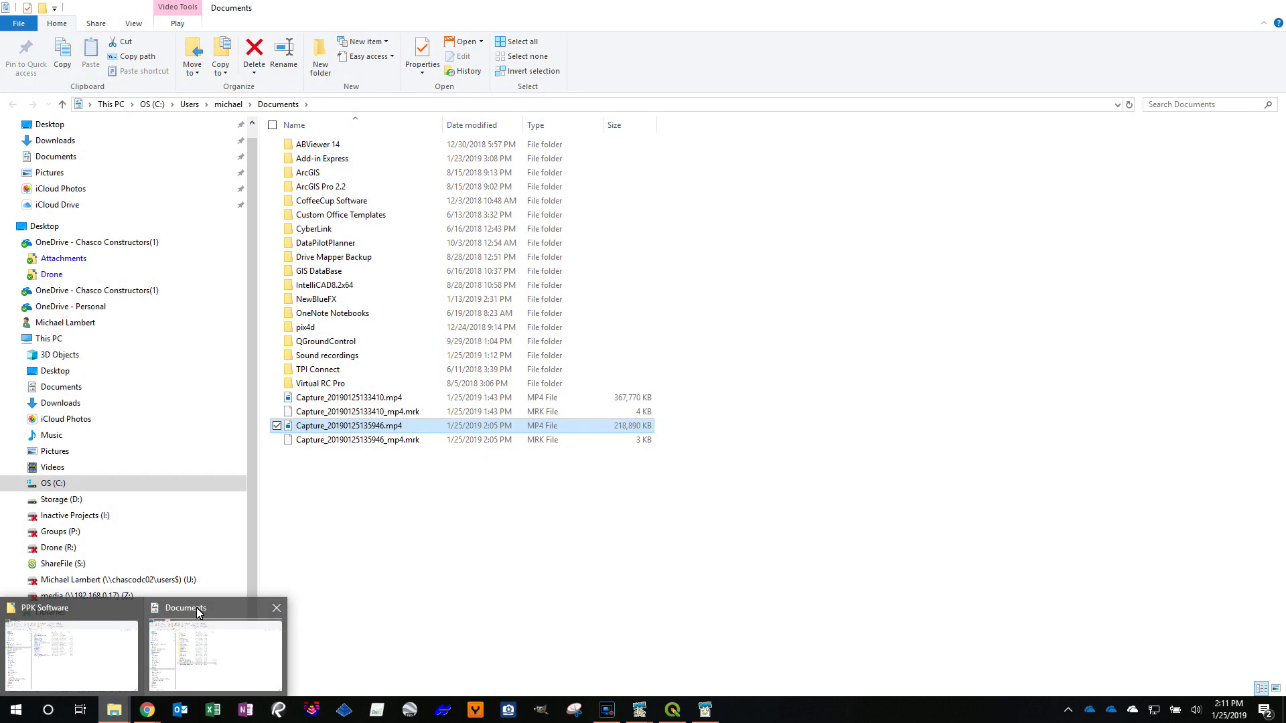
pyautogui.click(54, 273)
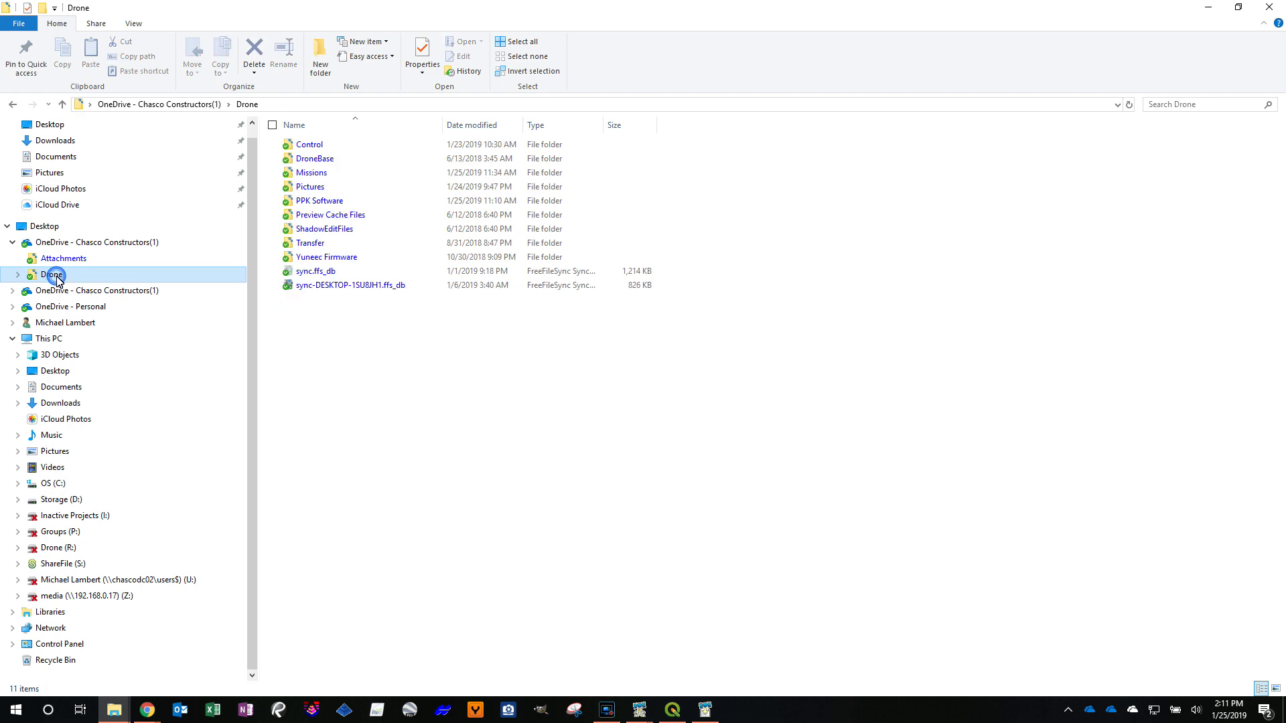
pyautogui.doubleClick(320, 173)
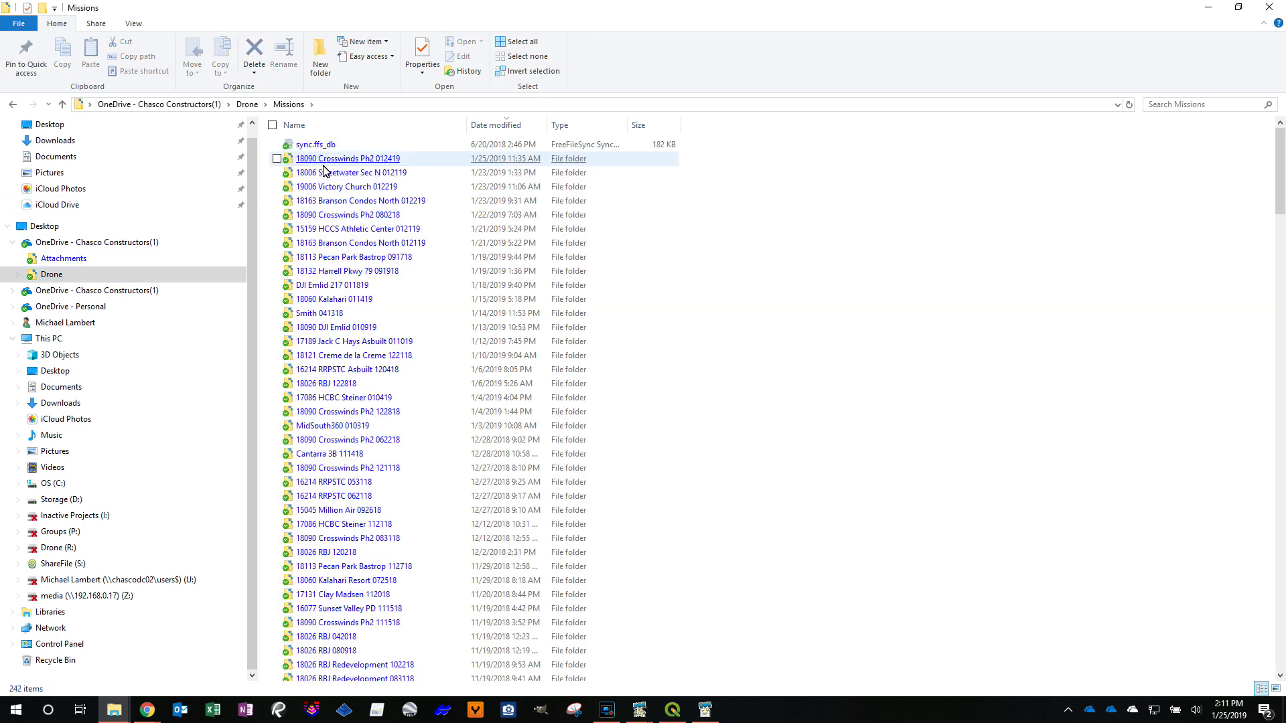
pyautogui.doubleClick(324, 160)
pyautogui.doubleClick(303, 145)
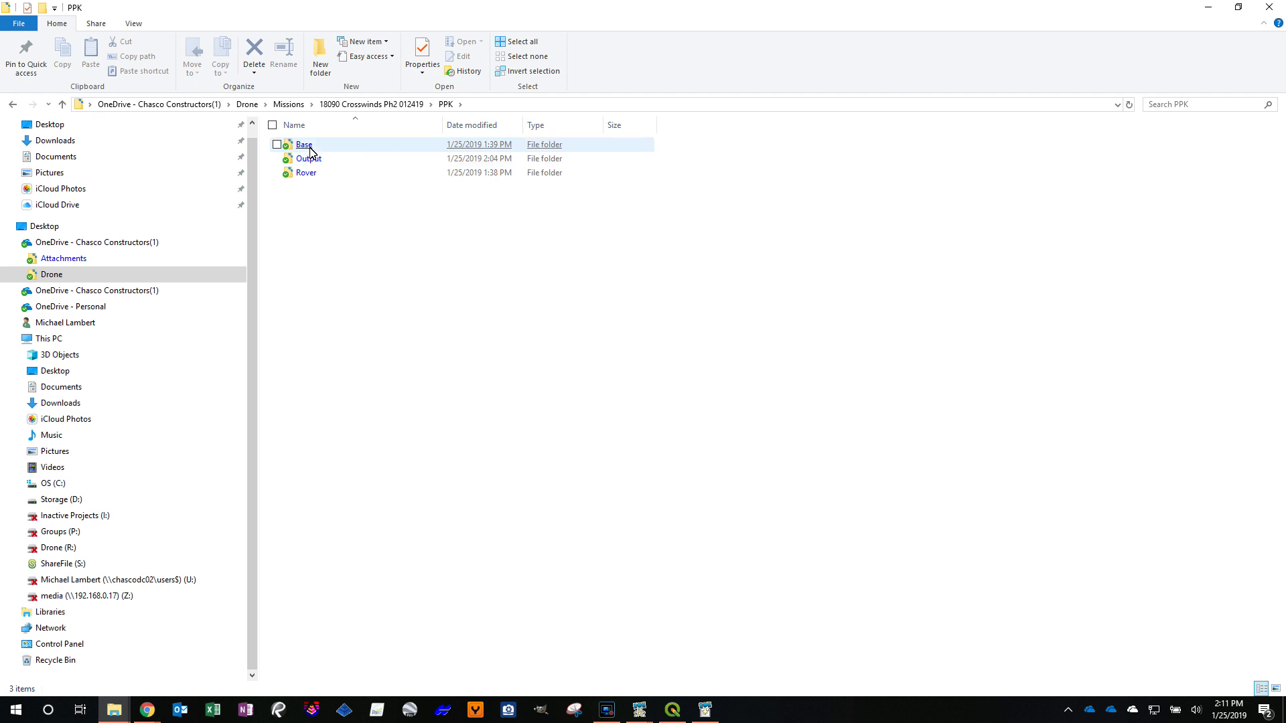
pyautogui.doubleClick(309, 160)
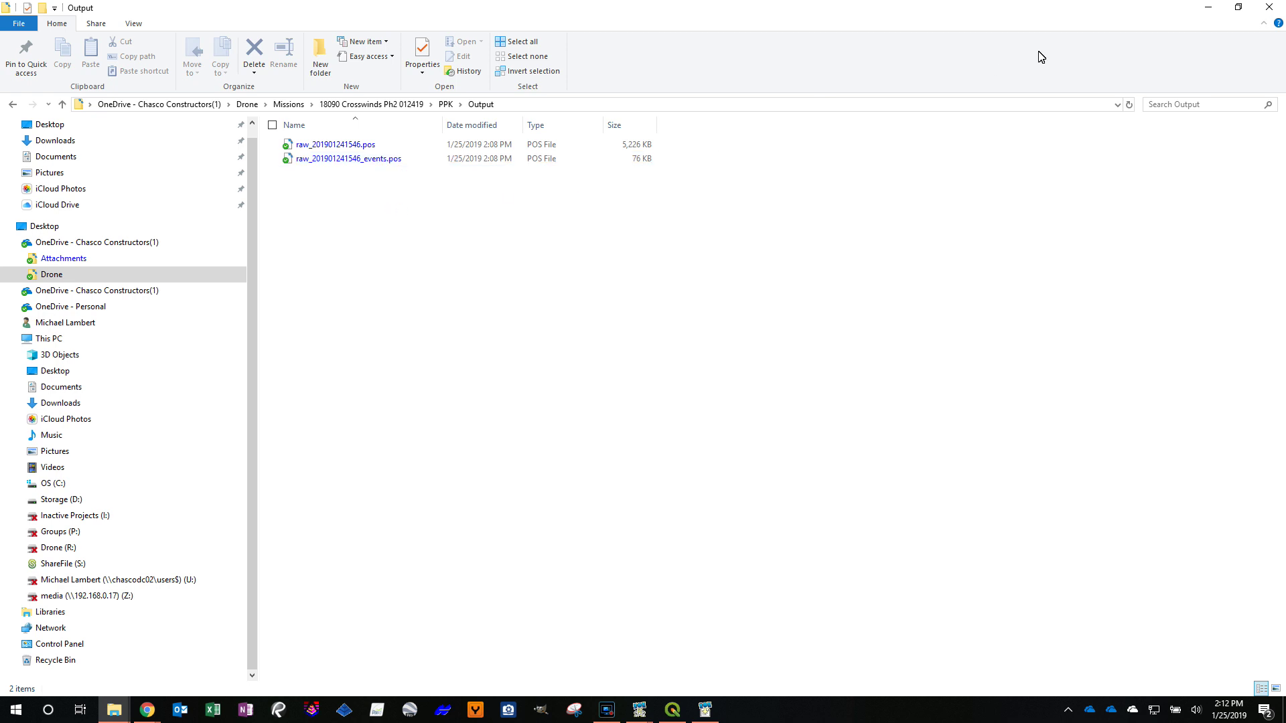
pyautogui.click(1203, 7)
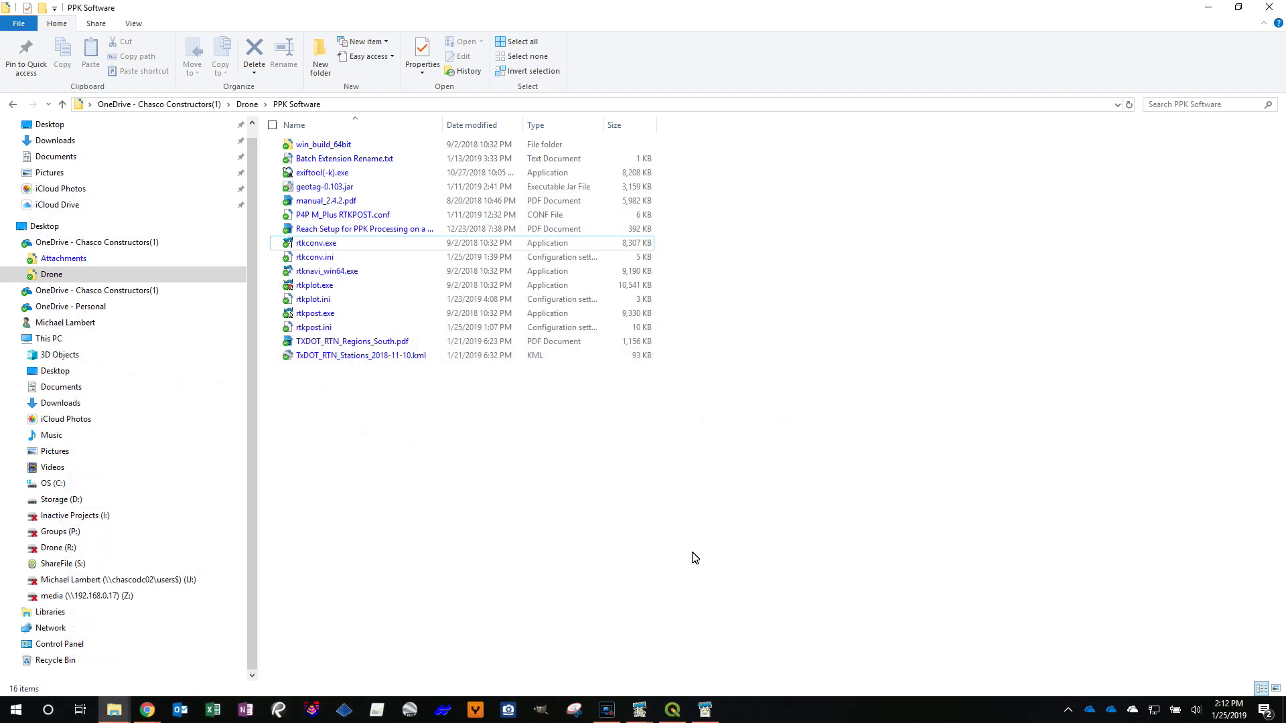
# - Bring the RTKCONV window and the main RTKPOST window back to the front and reposition both on the screen
pyautogui.click(705, 710)
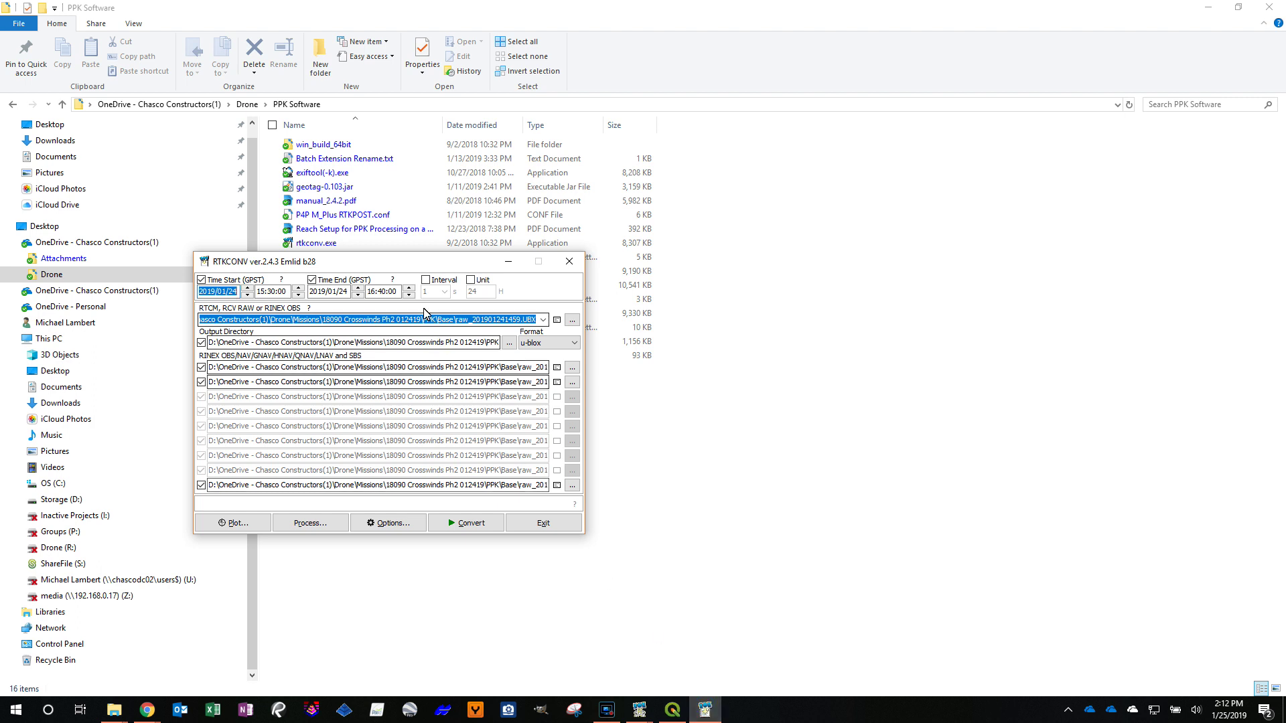
pyautogui.moveTo(426, 261); pyautogui.dragTo(609, 218)
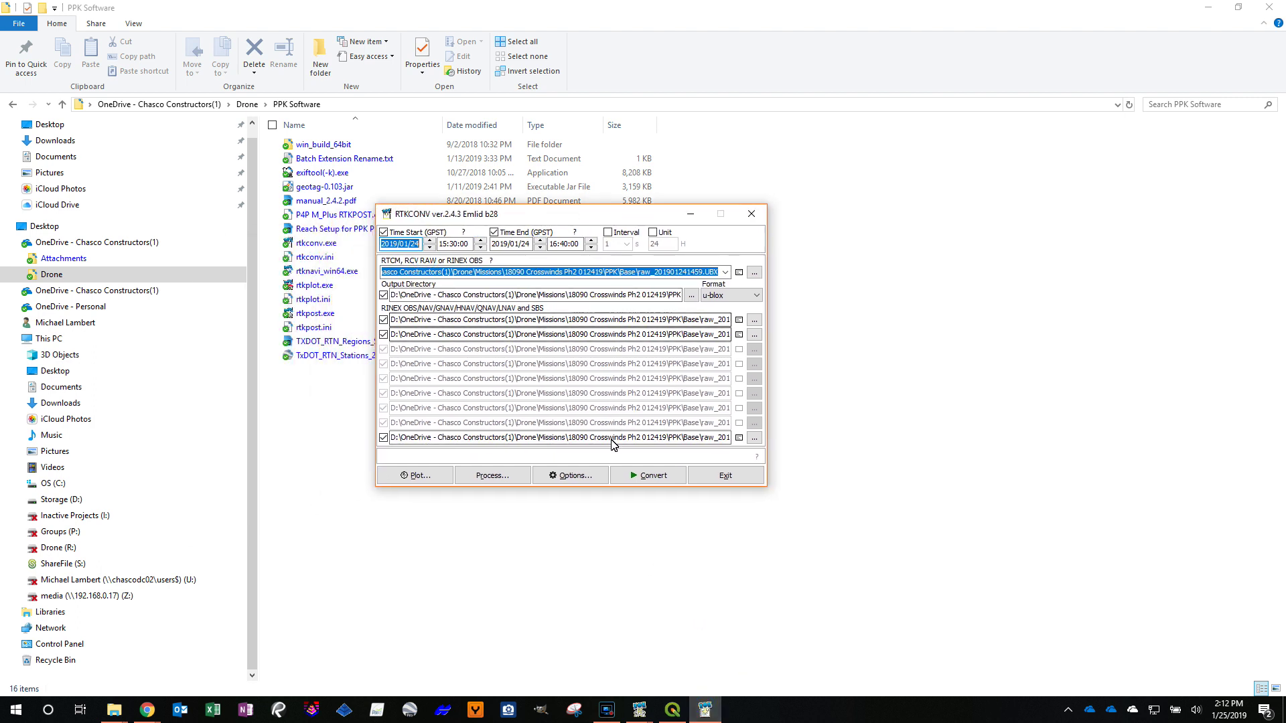
pyautogui.moveTo(711, 717)
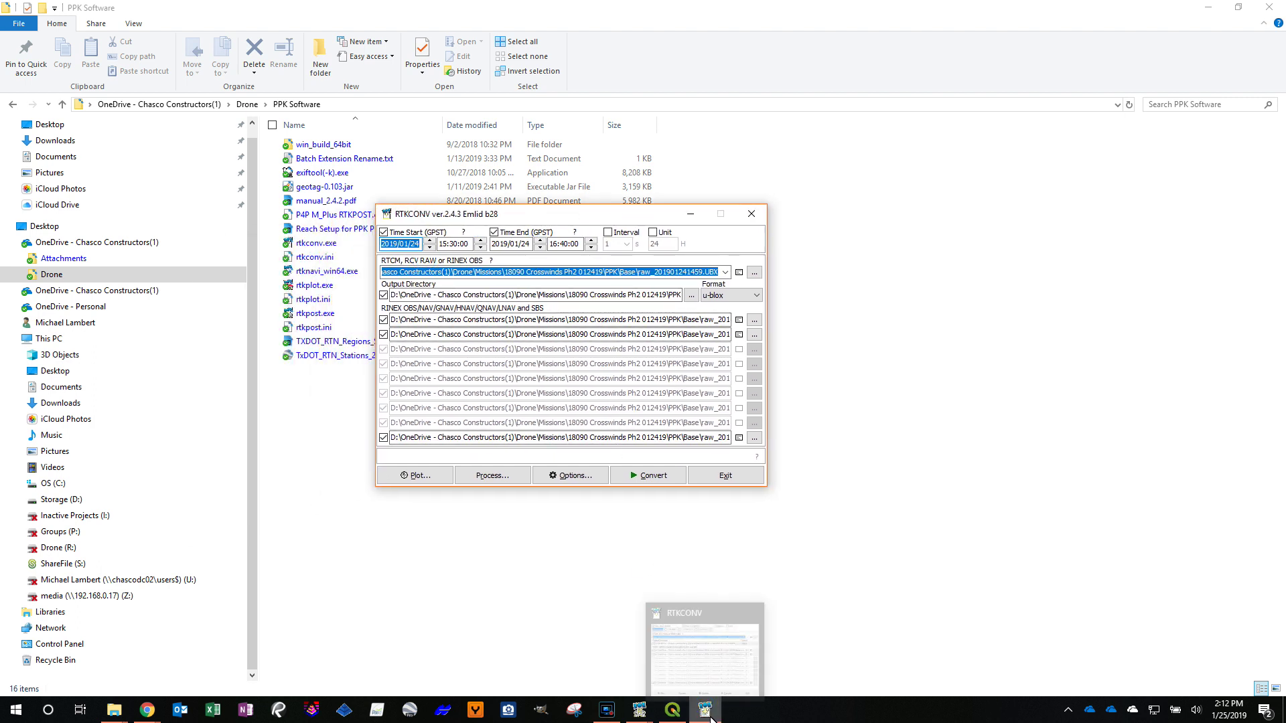
pyautogui.click(639, 710)
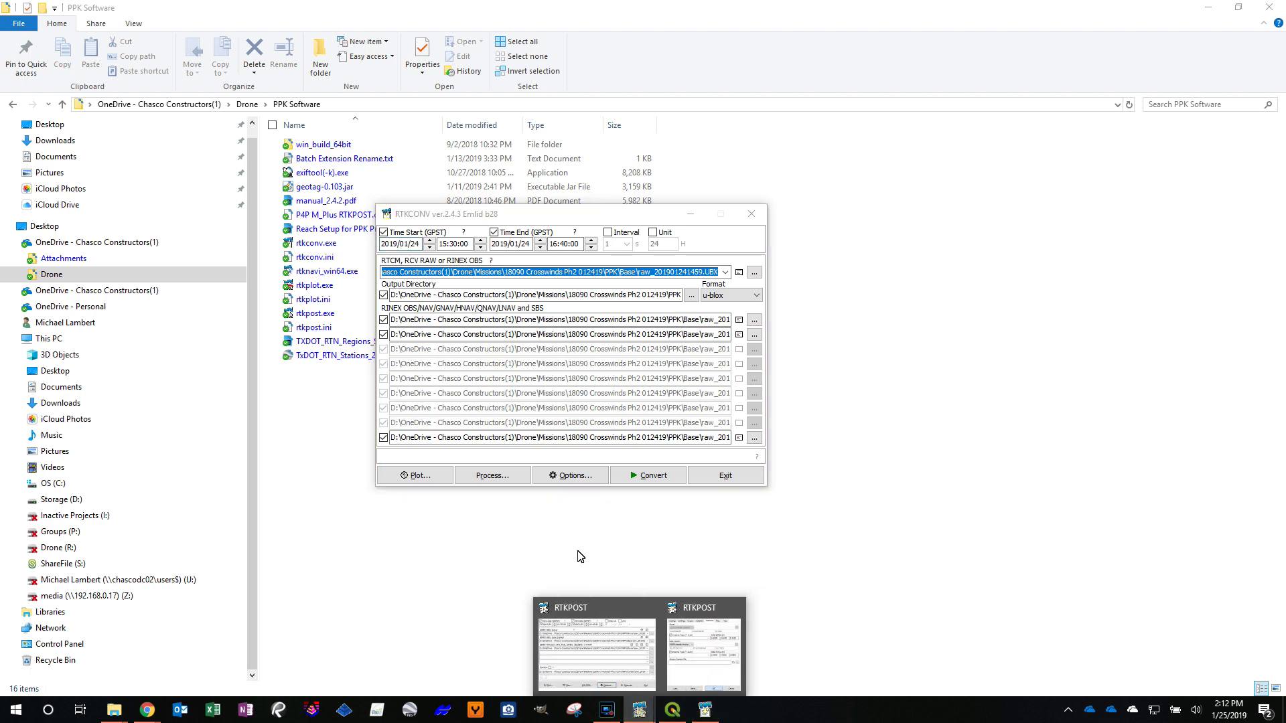
pyautogui.click(651, 624)
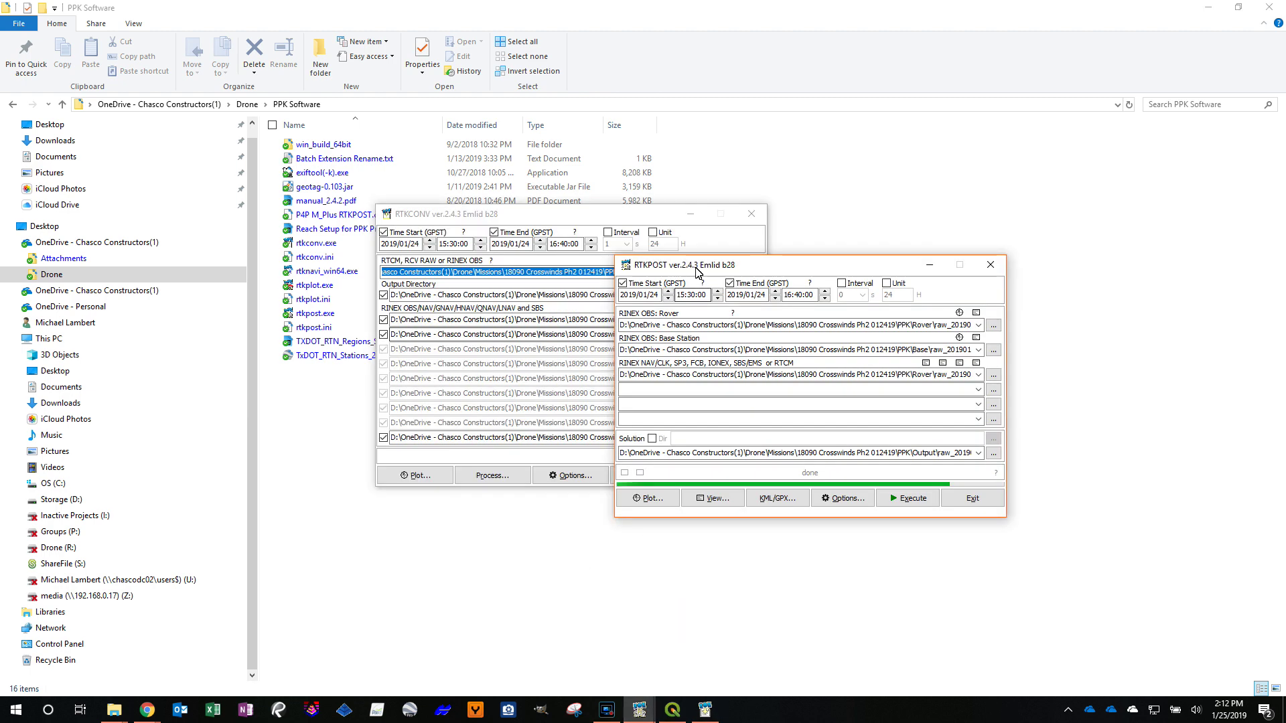
pyautogui.moveTo(696, 271); pyautogui.dragTo(448, 434)
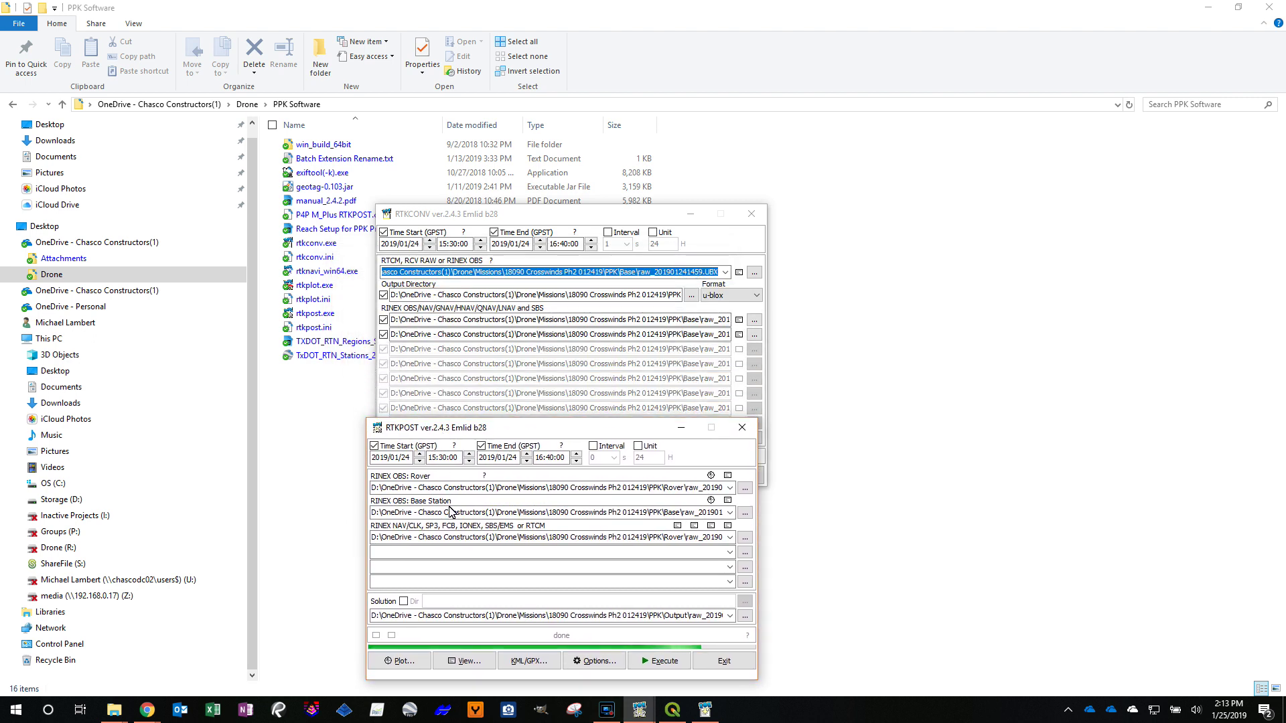
pyautogui.click(523, 663)
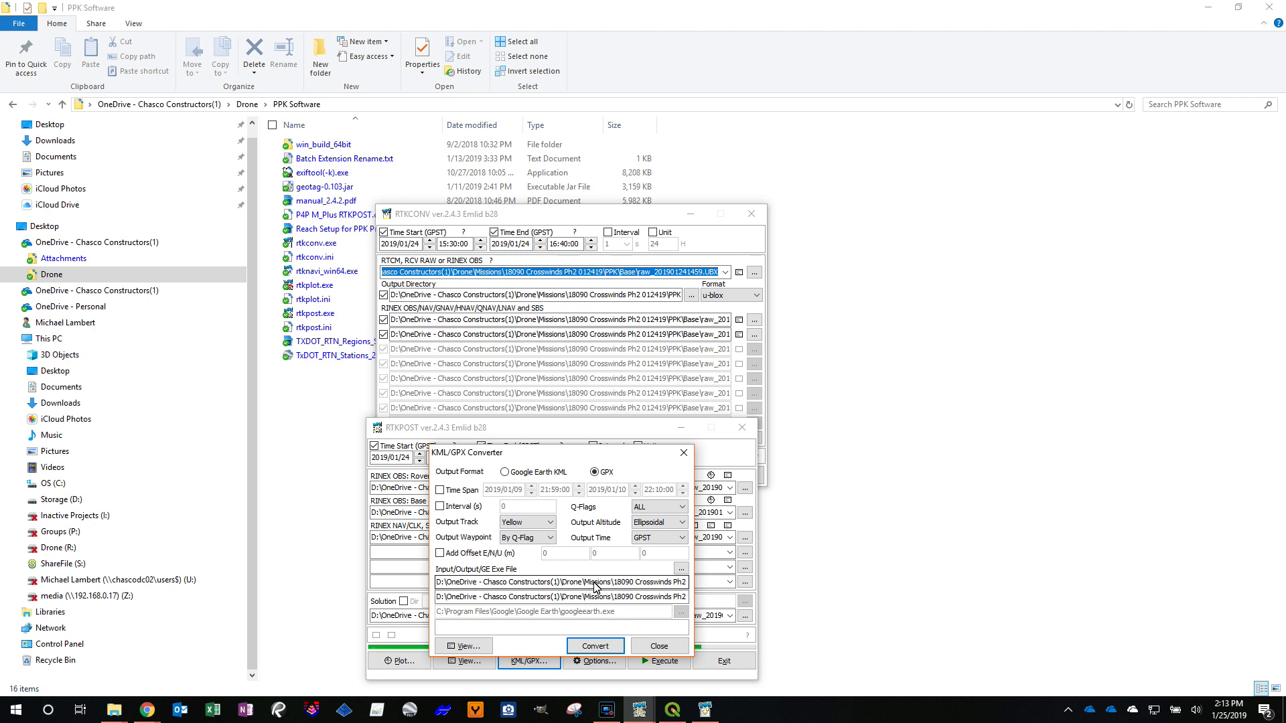
pyautogui.moveTo(595, 587); pyautogui.dragTo(712, 589)
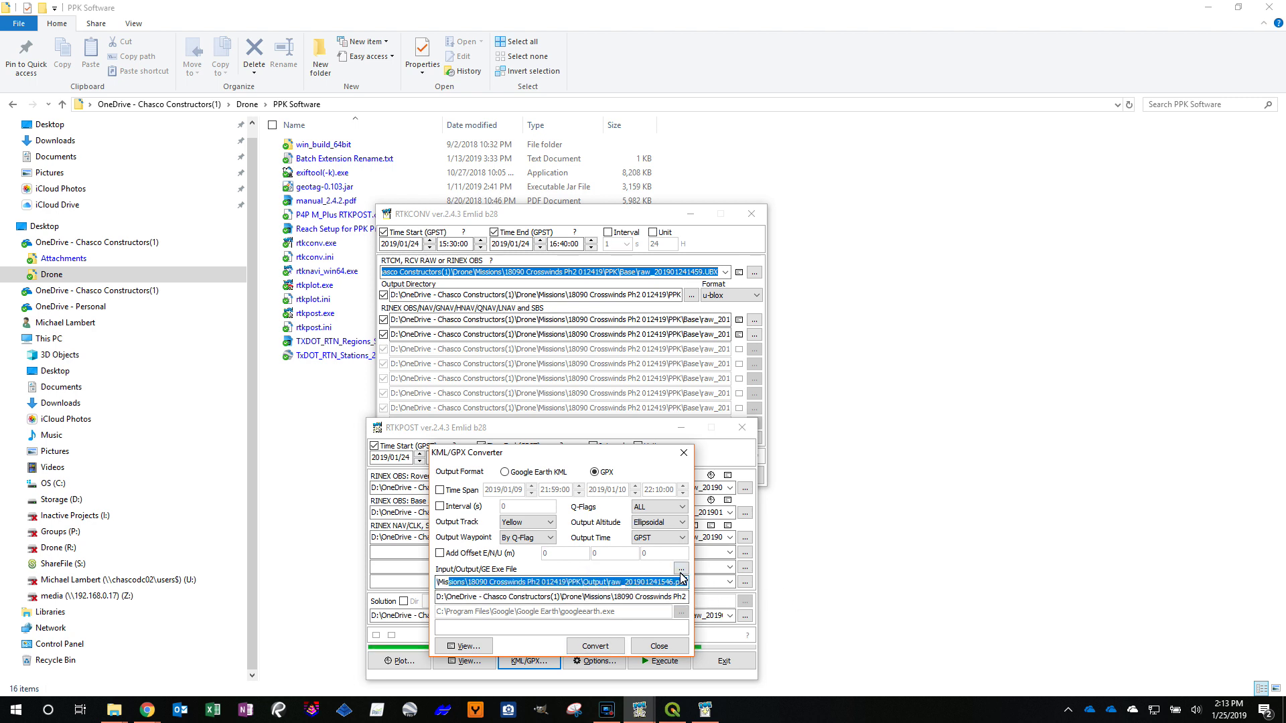
pyautogui.click(681, 570)
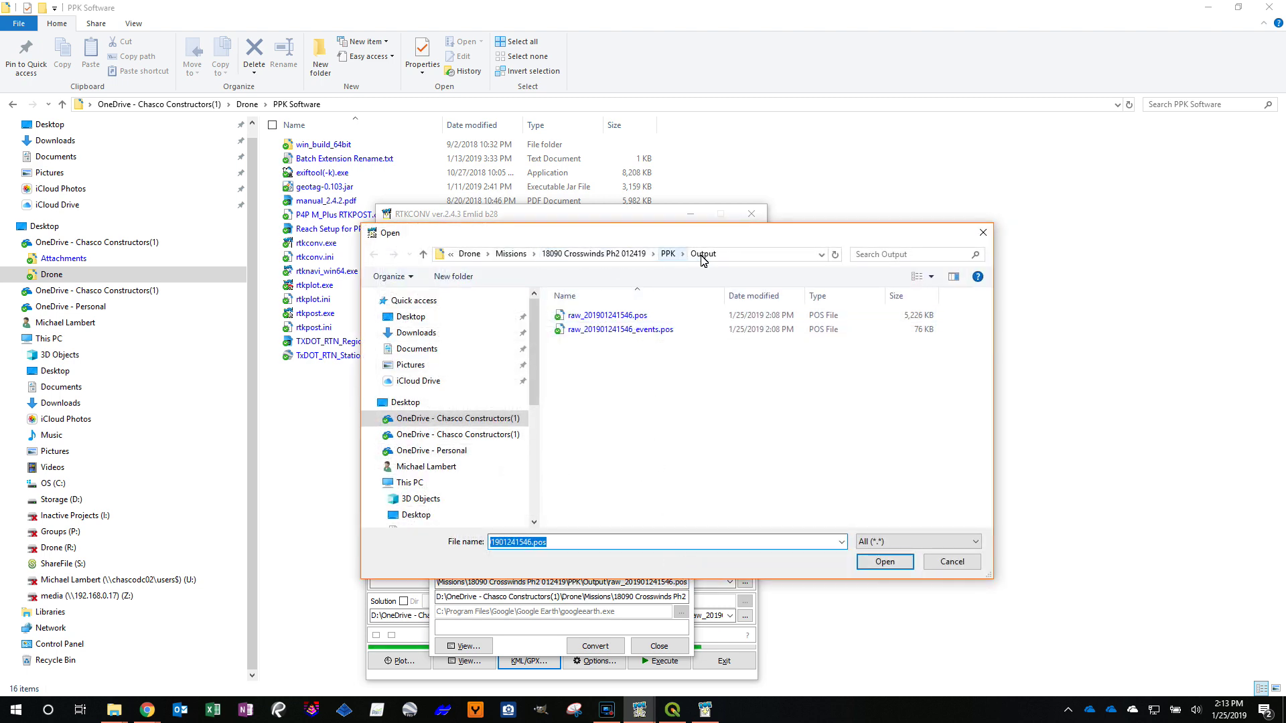
pyautogui.doubleClick(629, 329)
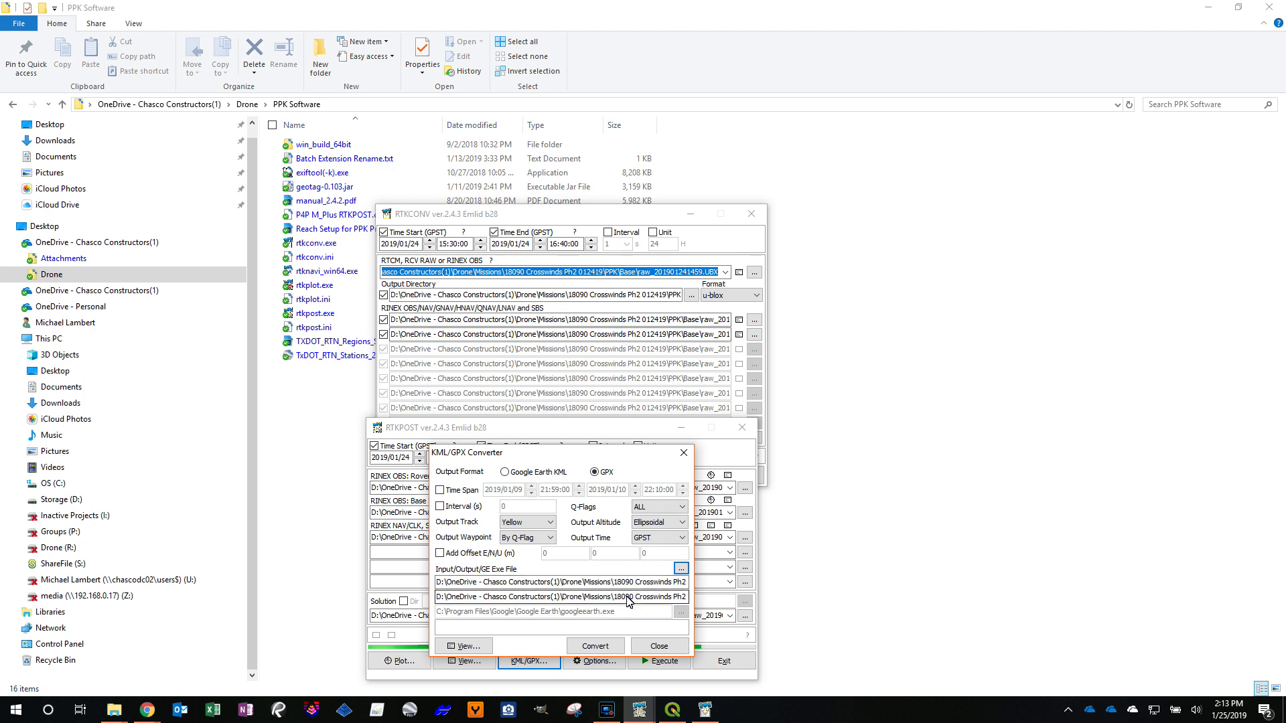
pyautogui.moveTo(629, 601); pyautogui.dragTo(761, 622)
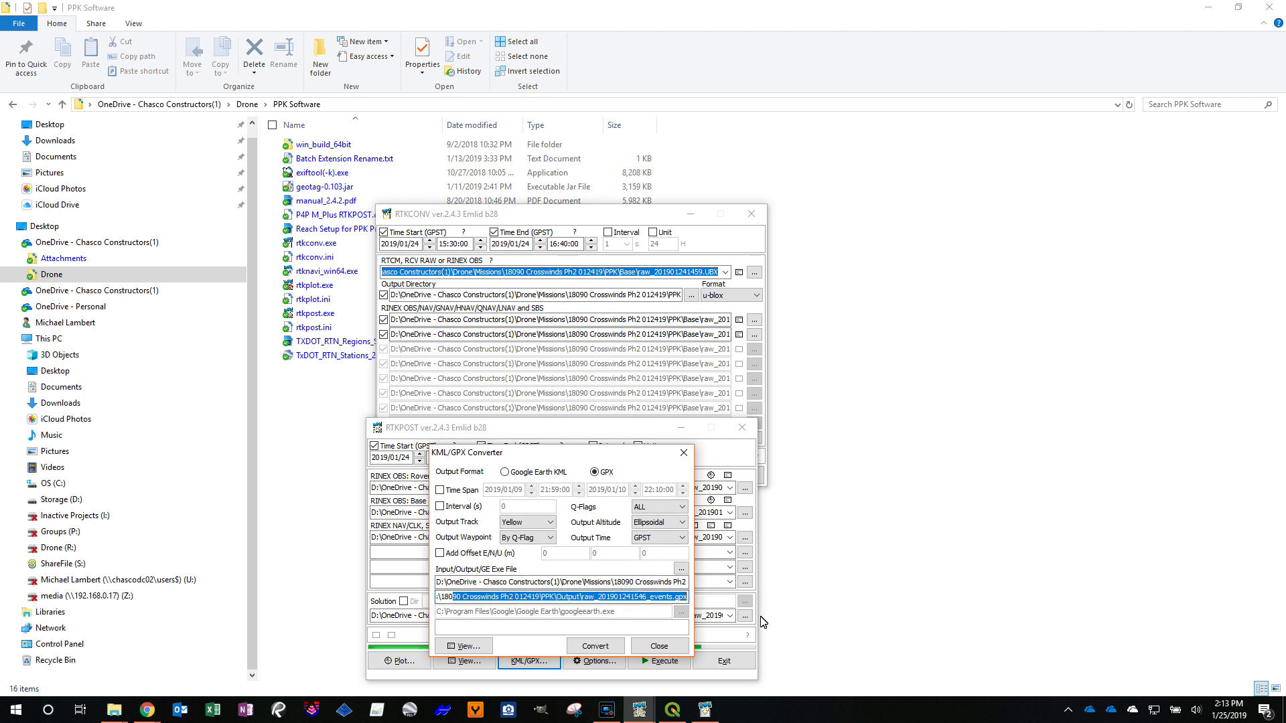
pyautogui.click(601, 647)
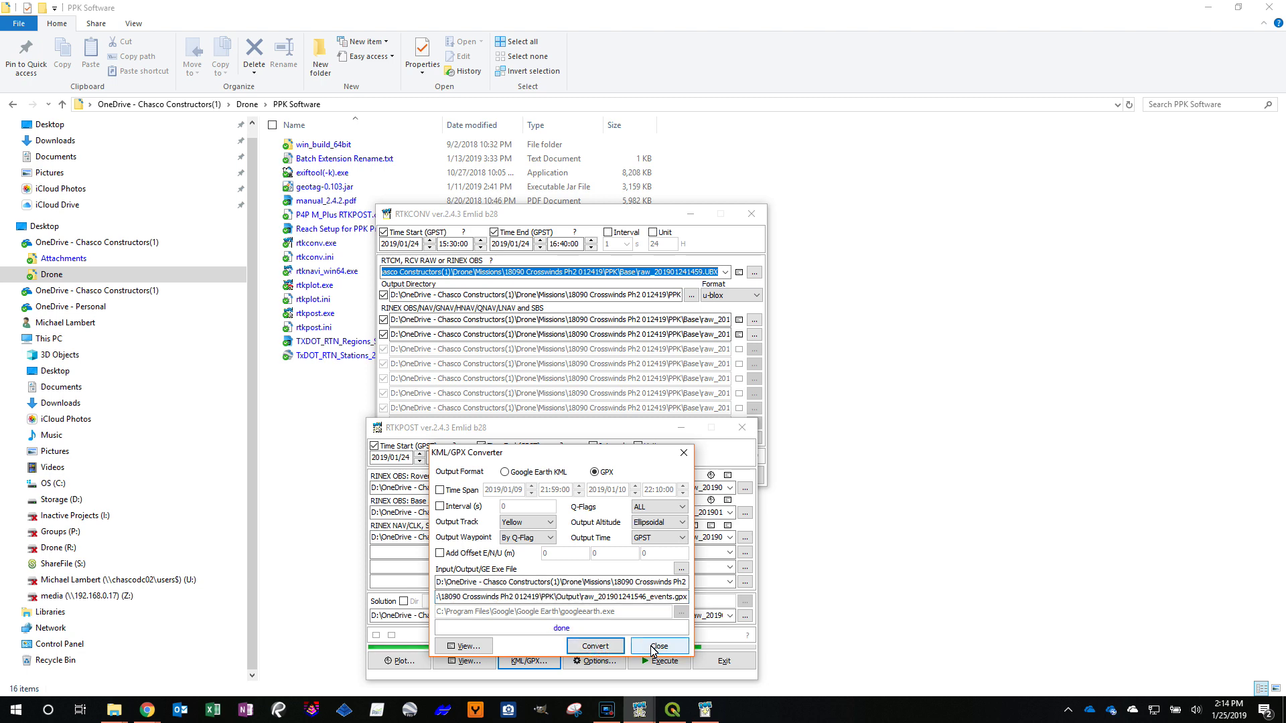
pyautogui.click(653, 647)
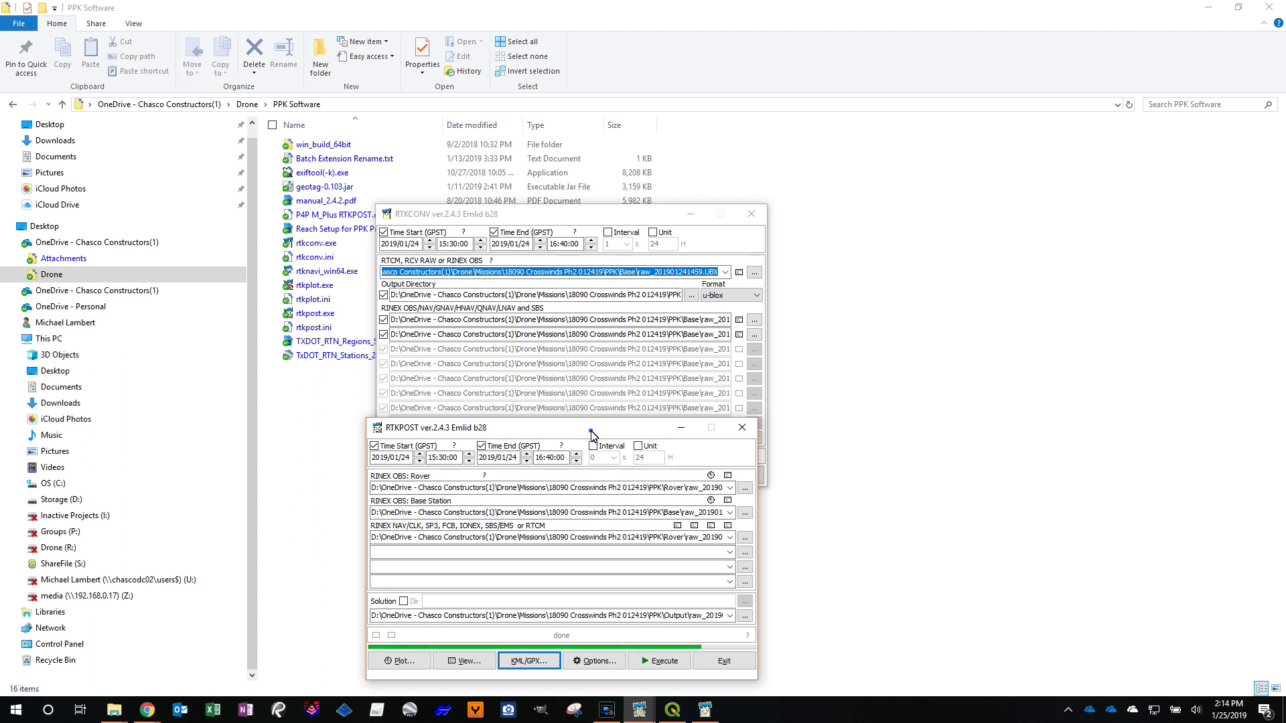
pyautogui.moveTo(592, 434); pyautogui.dragTo(598, 359)
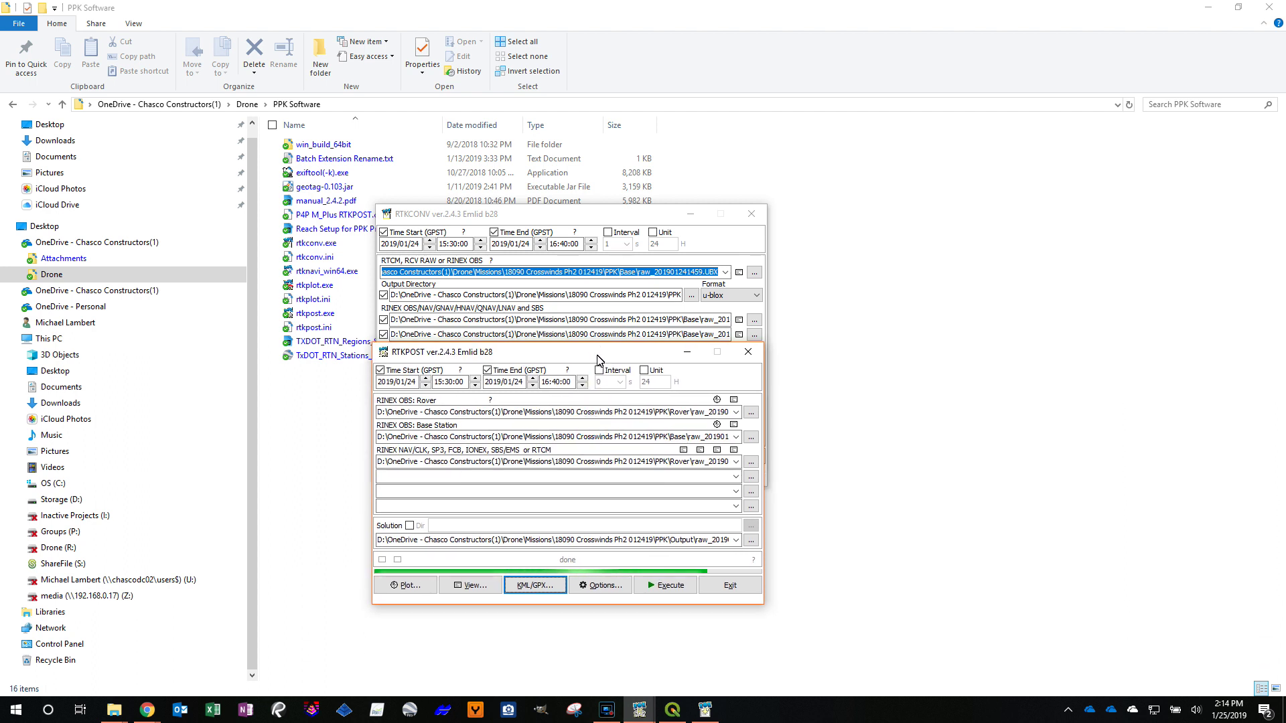